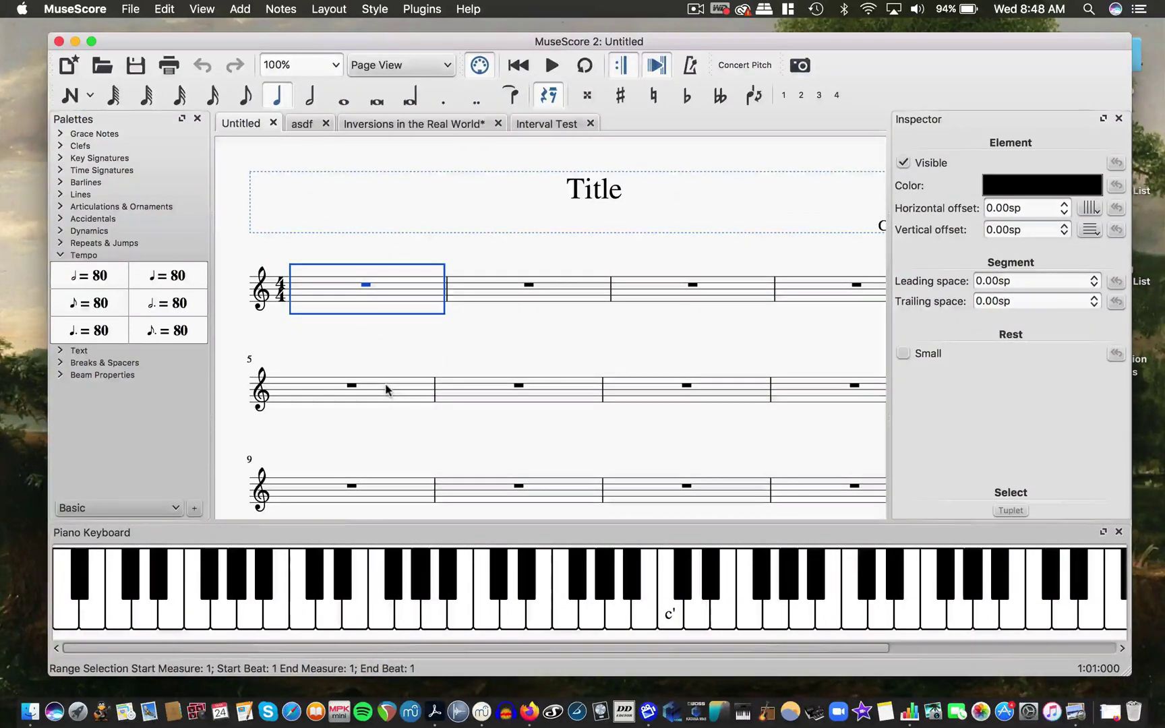
Create a new score titled asdf with a treble-and-bass grand staff and a key signature without sharps or flats
{"action": "key", "text": "super+n"}
{"action": "left_click", "coordinate": [400, 250]}
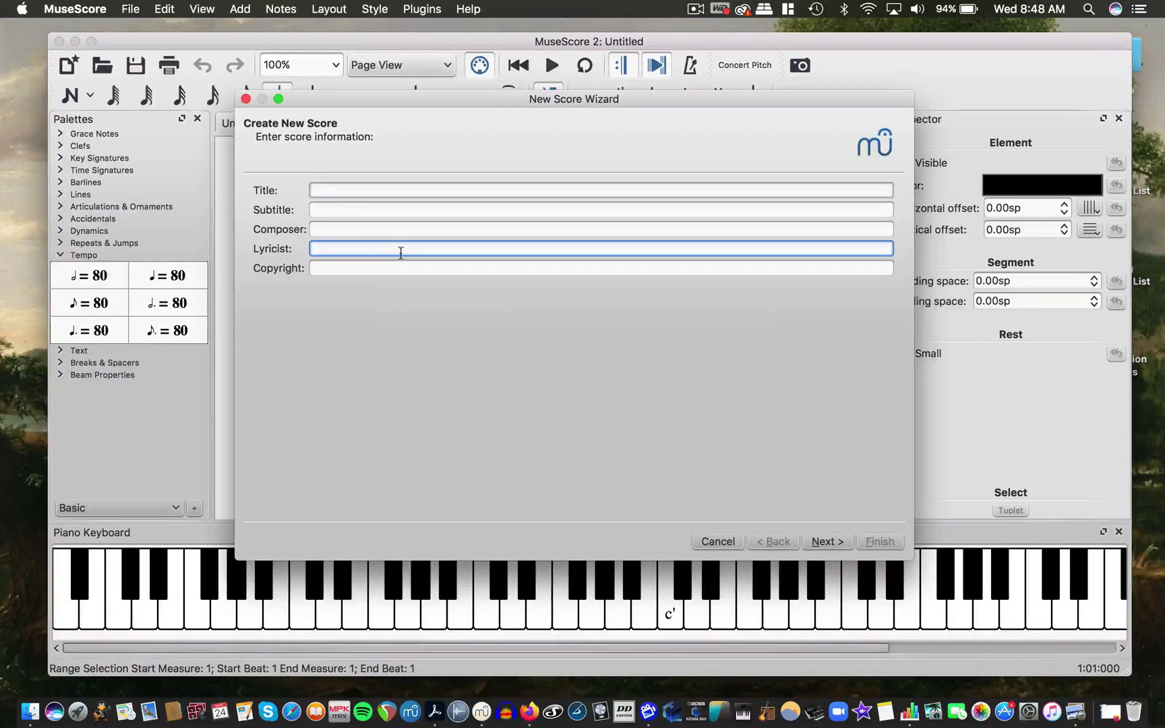
{"action": "left_click", "coordinate": [829, 541]}
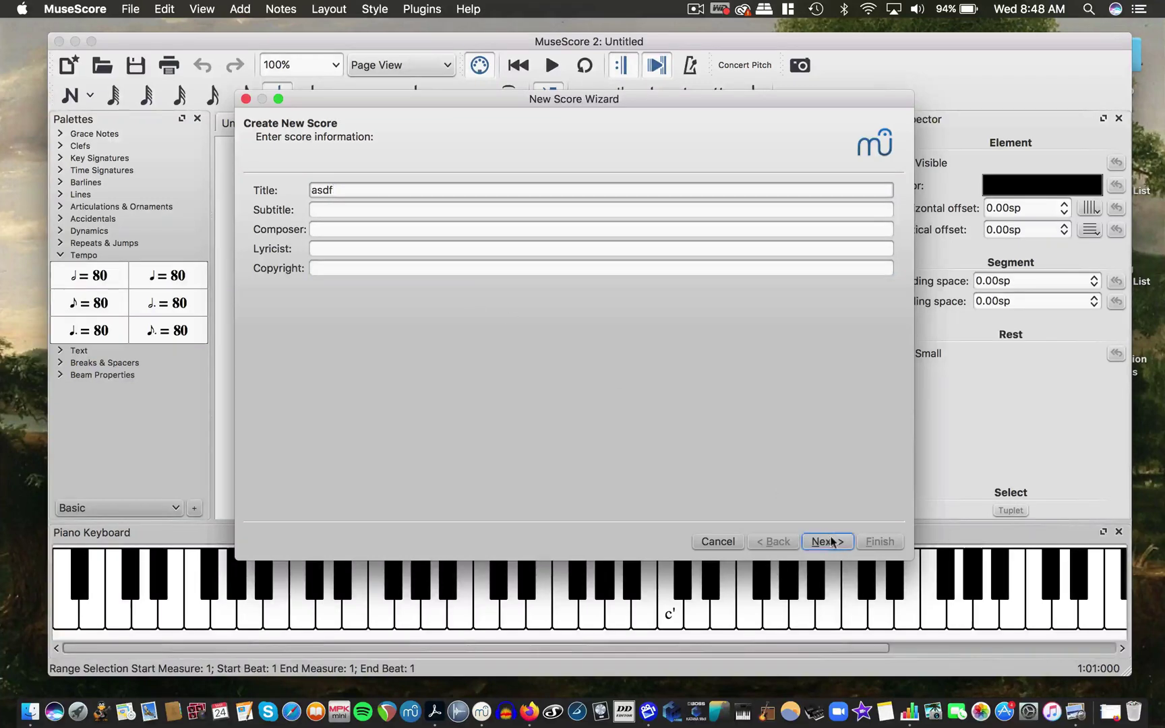
{"action": "double_click", "coordinate": [687, 281]}
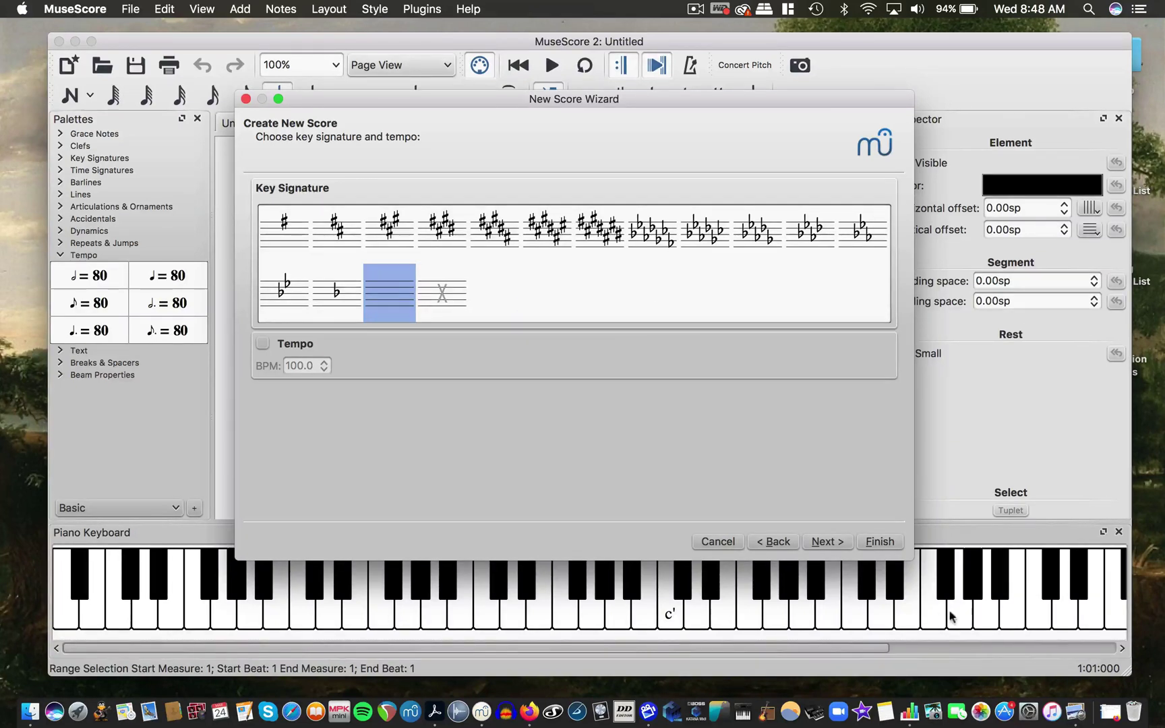
{"action": "left_click", "coordinate": [877, 541]}
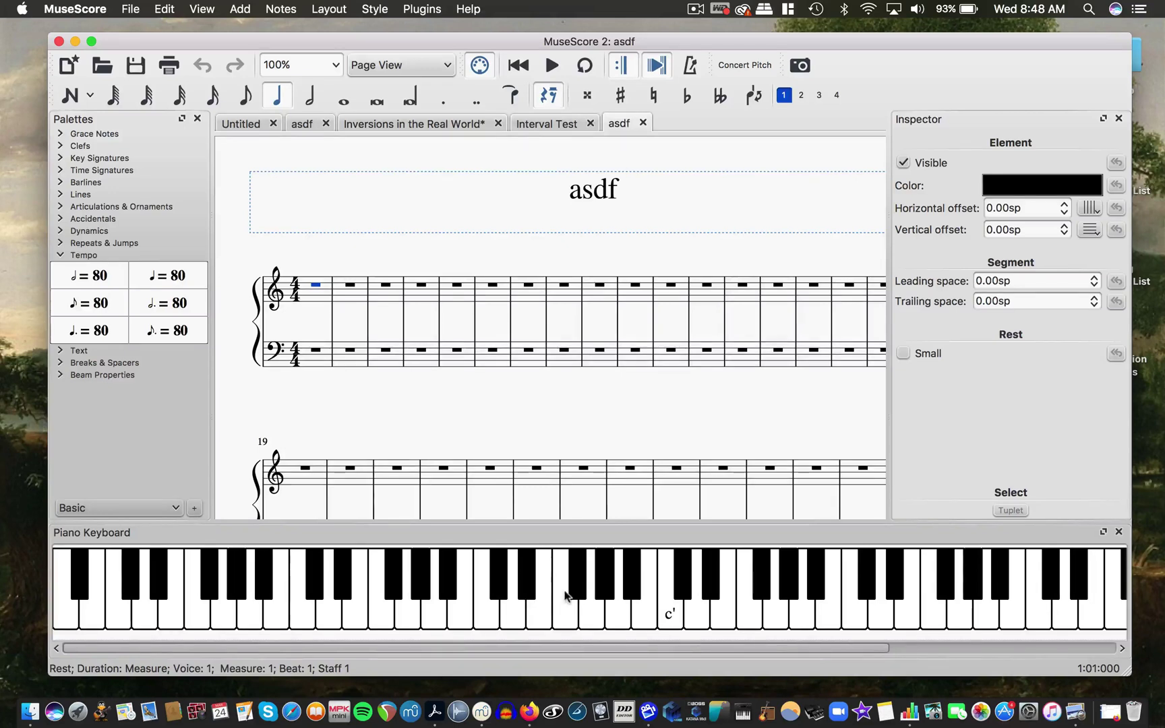
Hide the piano keyboard and bring it back
{"action": "left_click", "coordinate": [631, 591]}
{"action": "left_click", "coordinate": [578, 580]}
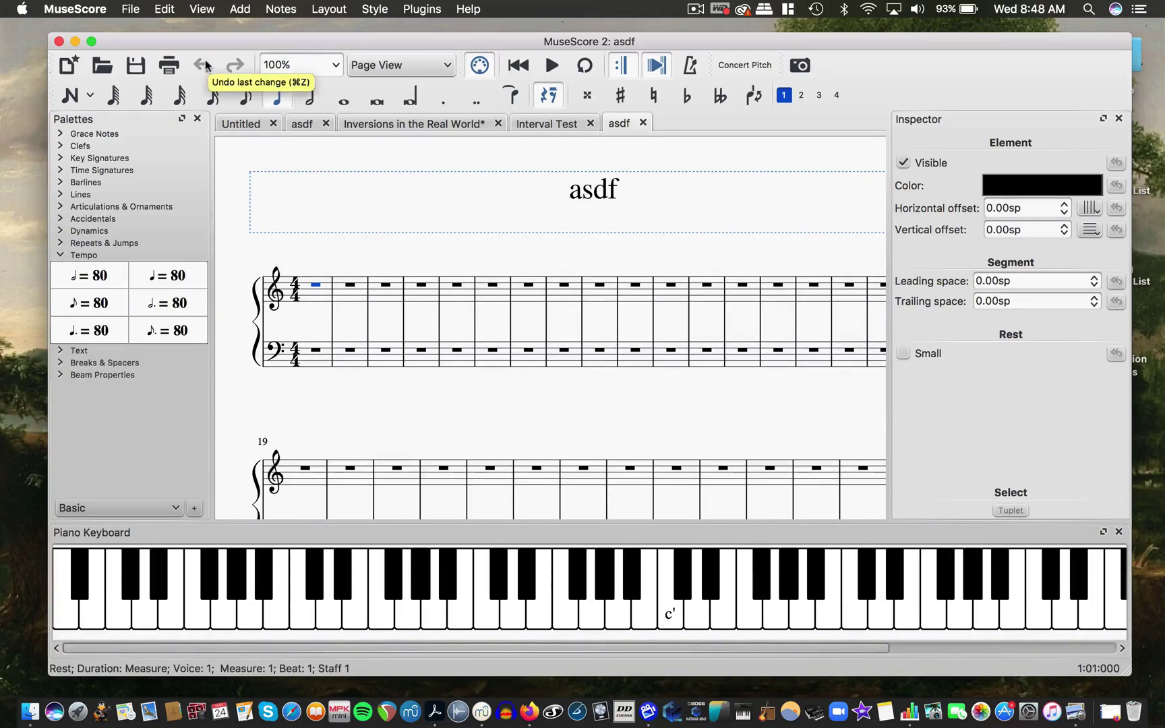
{"action": "key", "text": "p"}
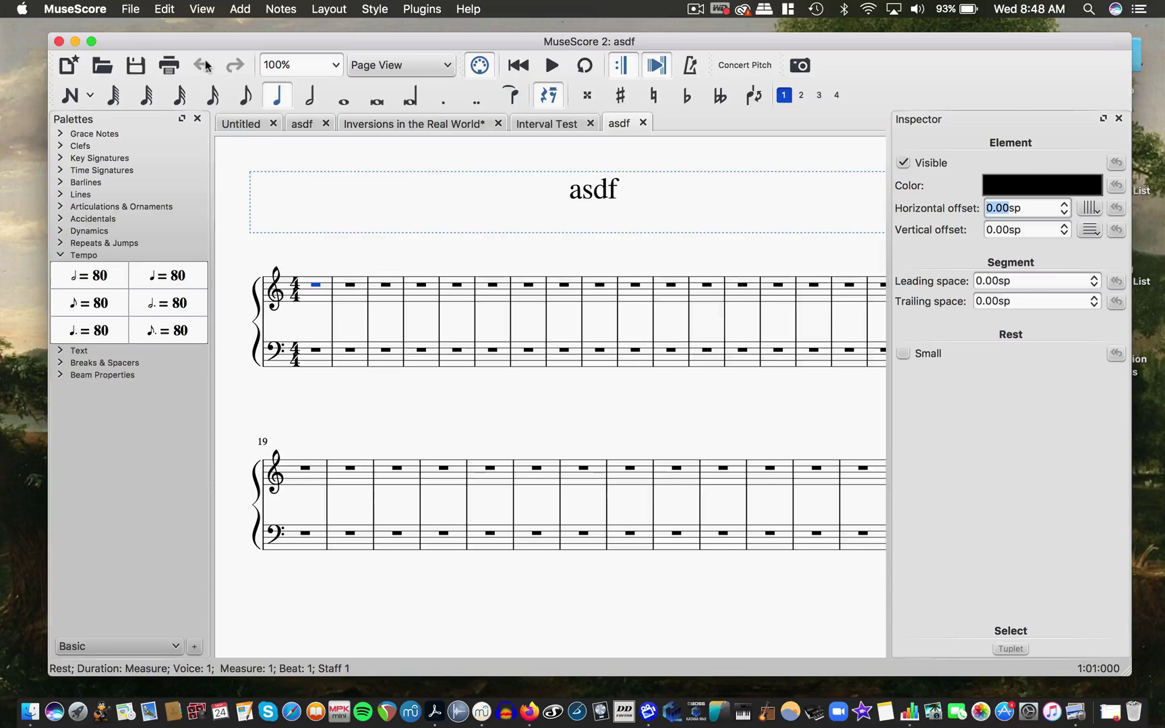
{"action": "left_click", "coordinate": [243, 272]}
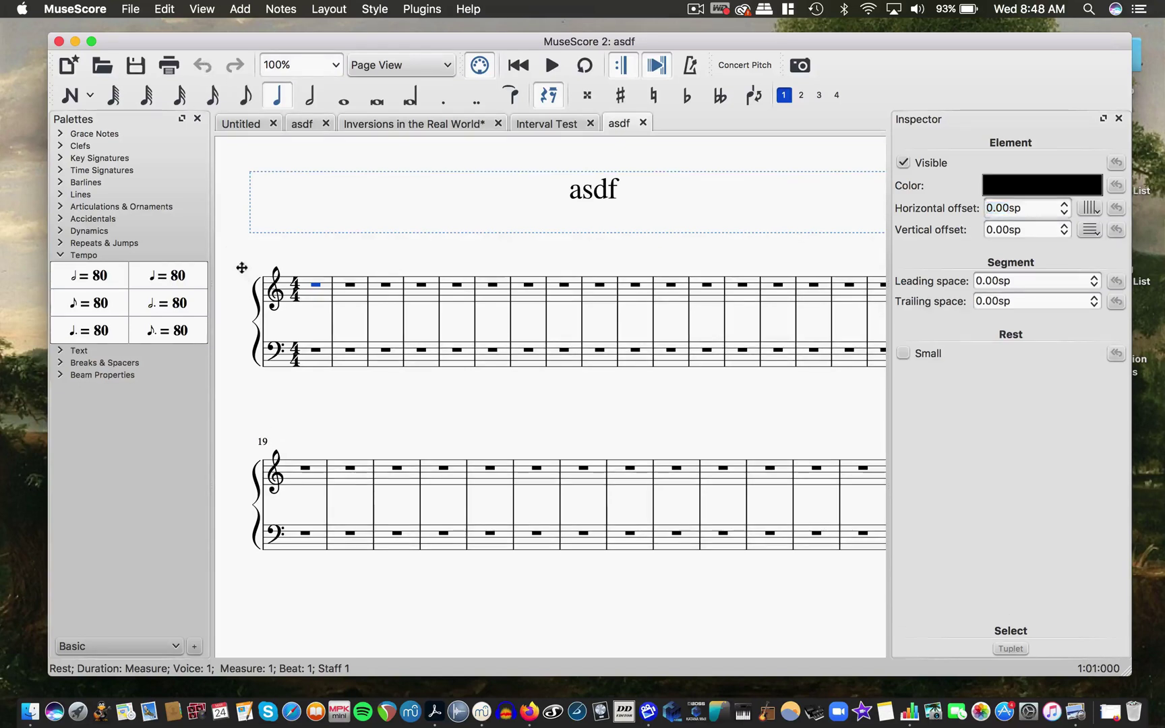
{"action": "key", "text": "p"}
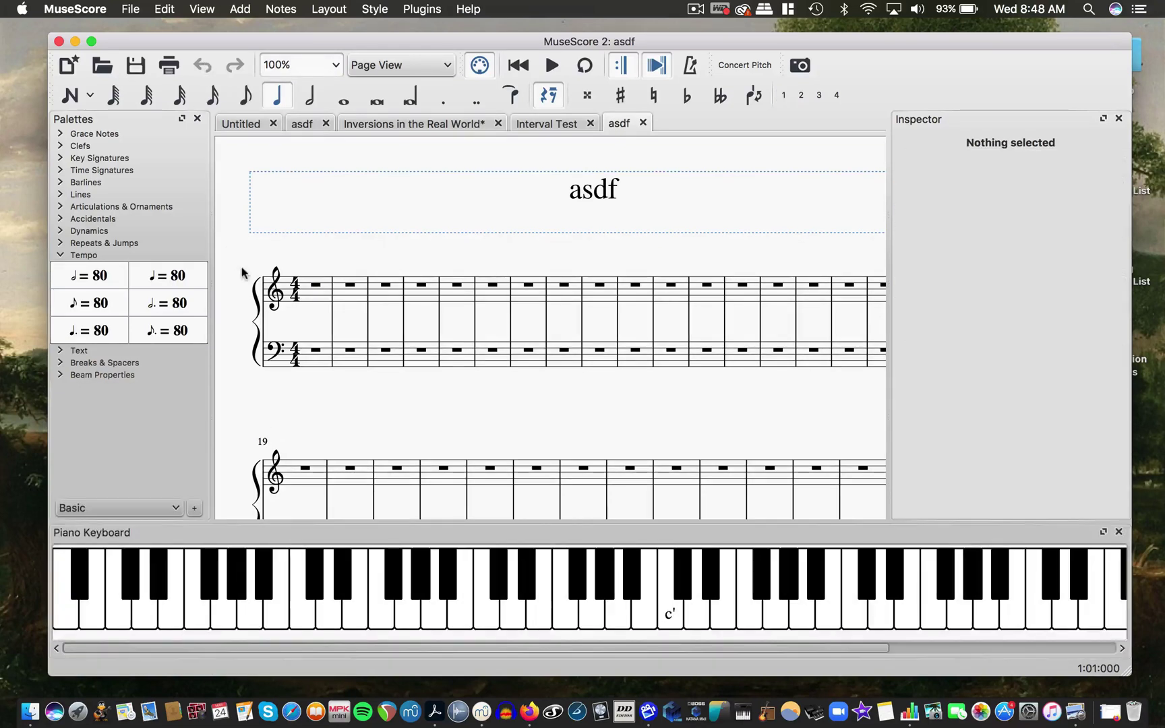
{"action": "left_click", "coordinate": [195, 12]}
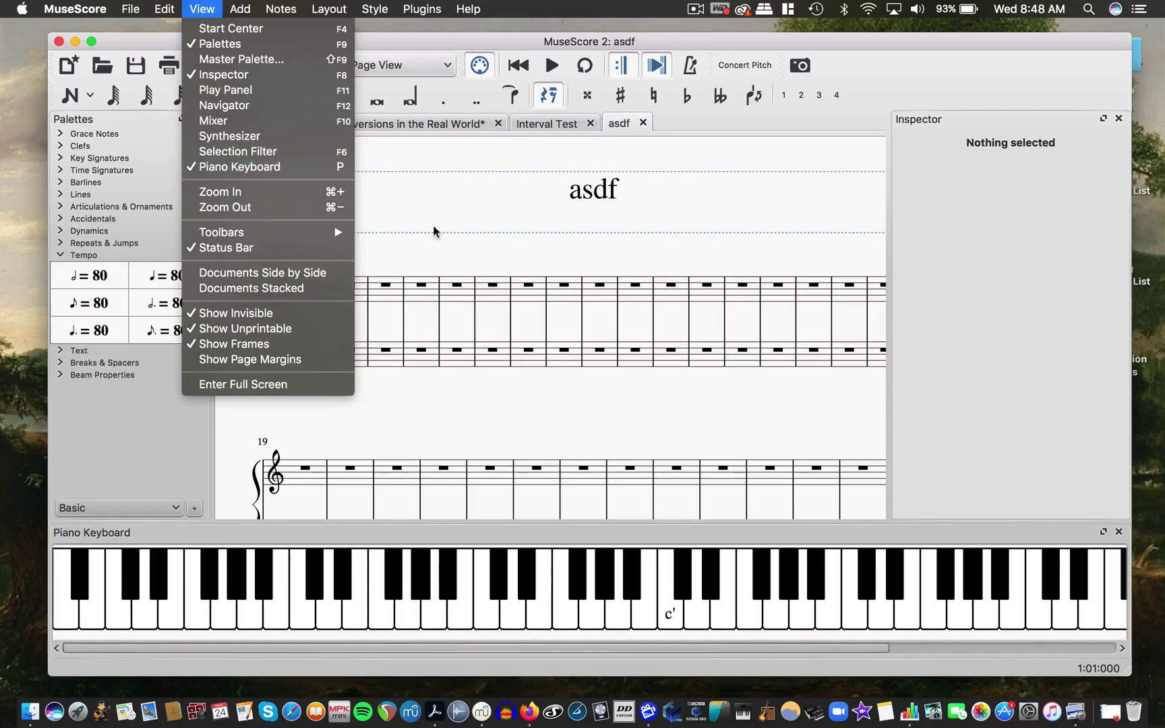
{"action": "left_click", "coordinate": [435, 246]}
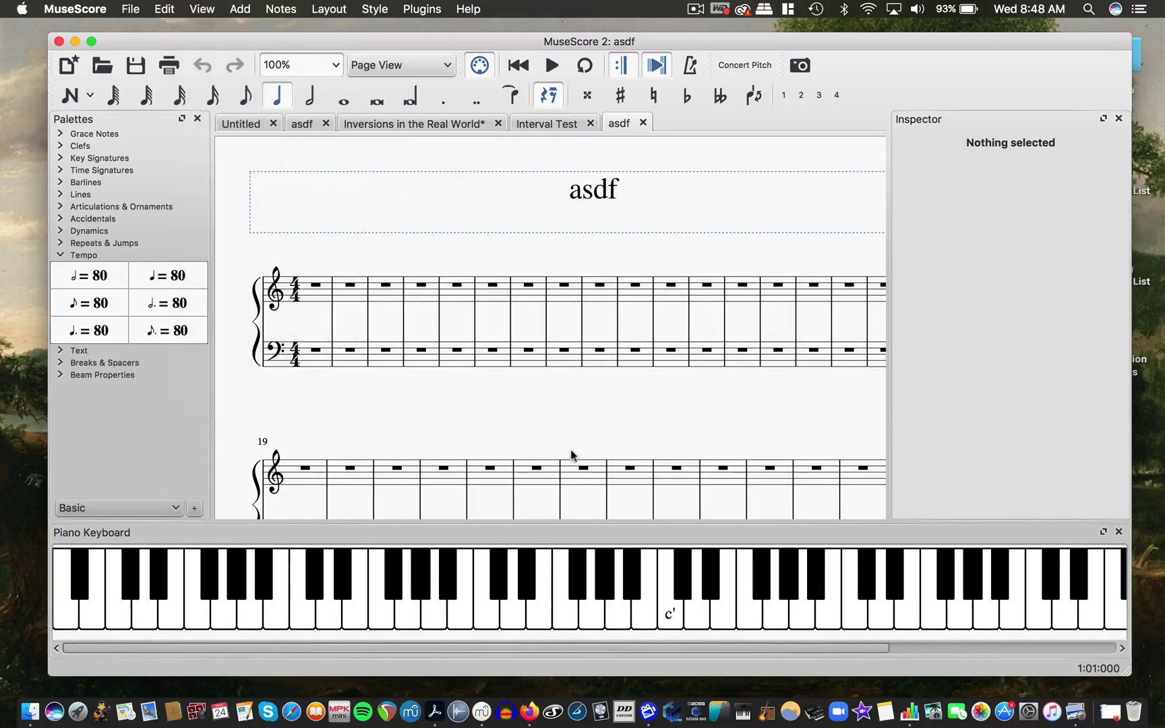
Sound middle C and the E above it on the piano keyboard to hear the major third
{"action": "left_click", "coordinate": [670, 610]}
{"action": "left_click", "coordinate": [668, 609]}
{"action": "left_click", "coordinate": [668, 610]}
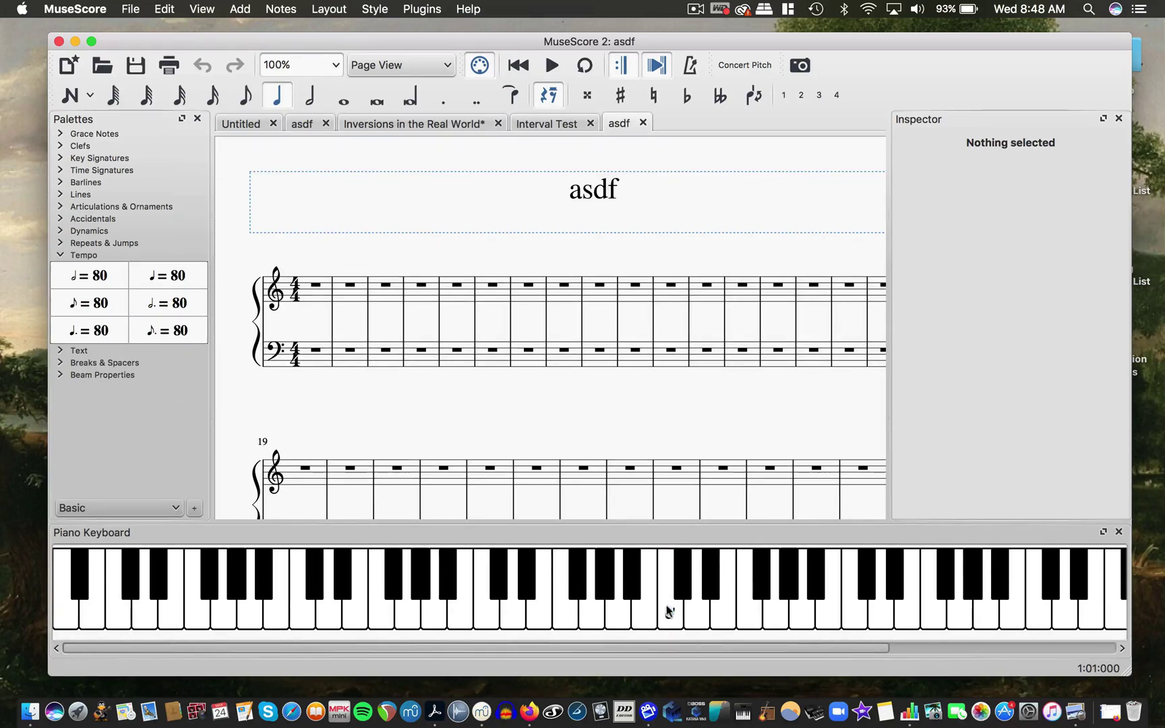
{"action": "left_click", "coordinate": [722, 607]}
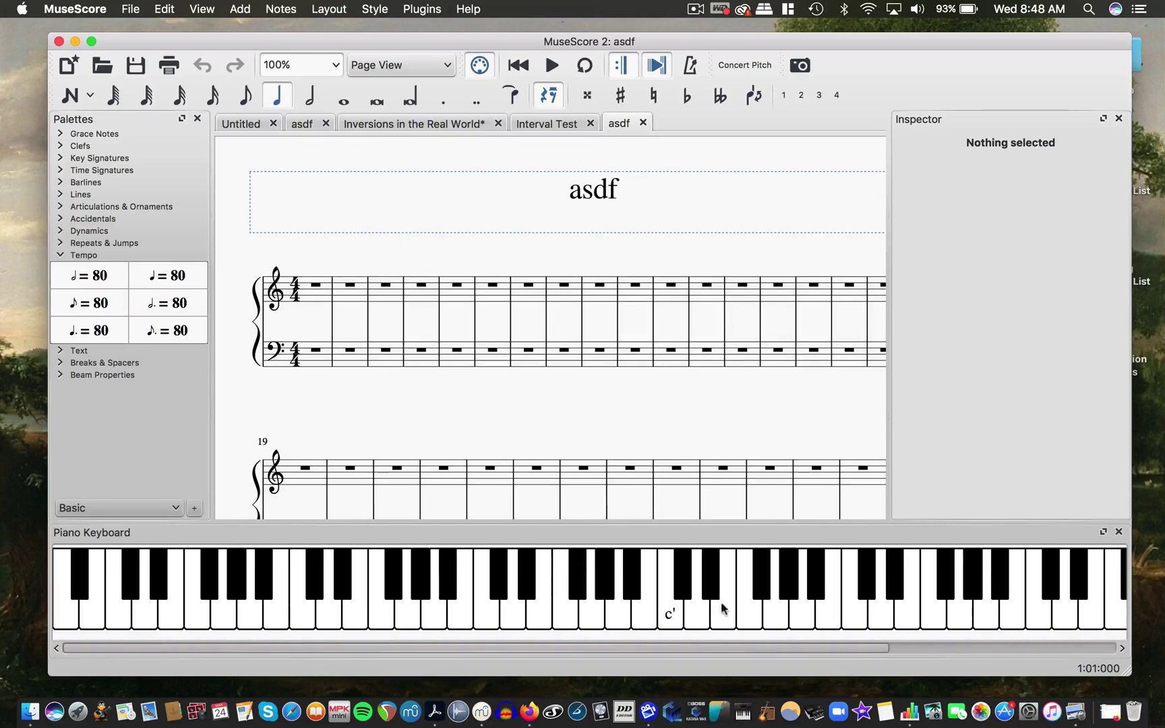
{"action": "left_click", "coordinate": [676, 610]}
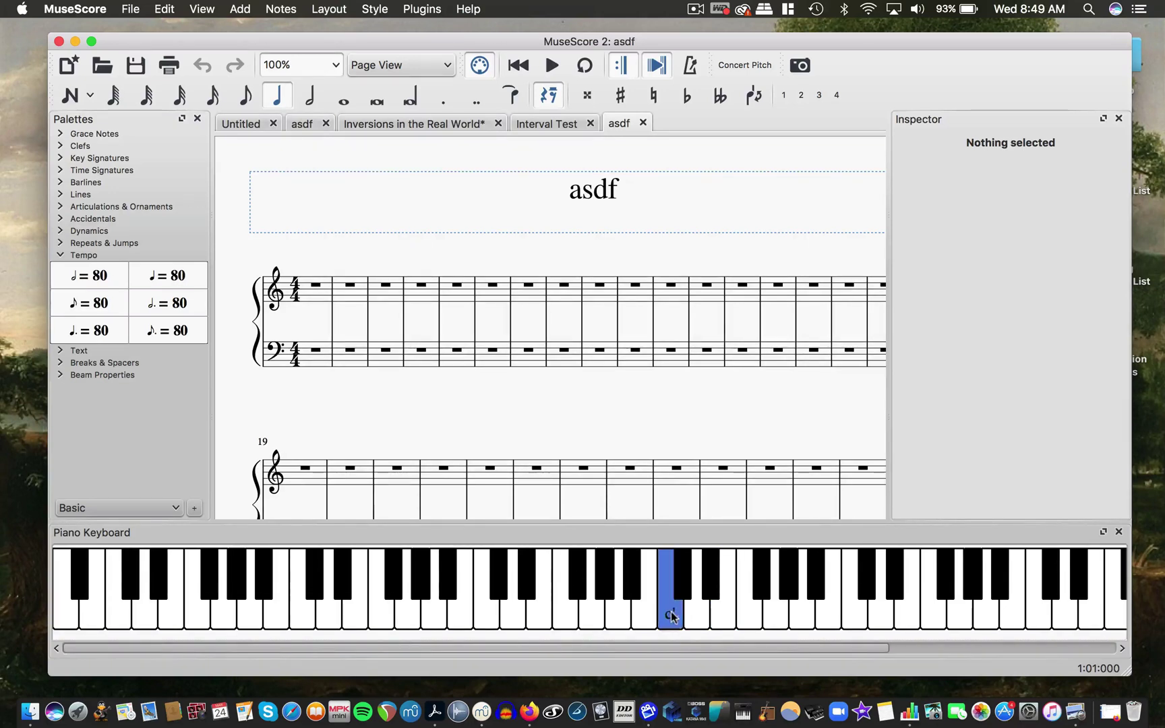
{"action": "left_click", "coordinate": [722, 613]}
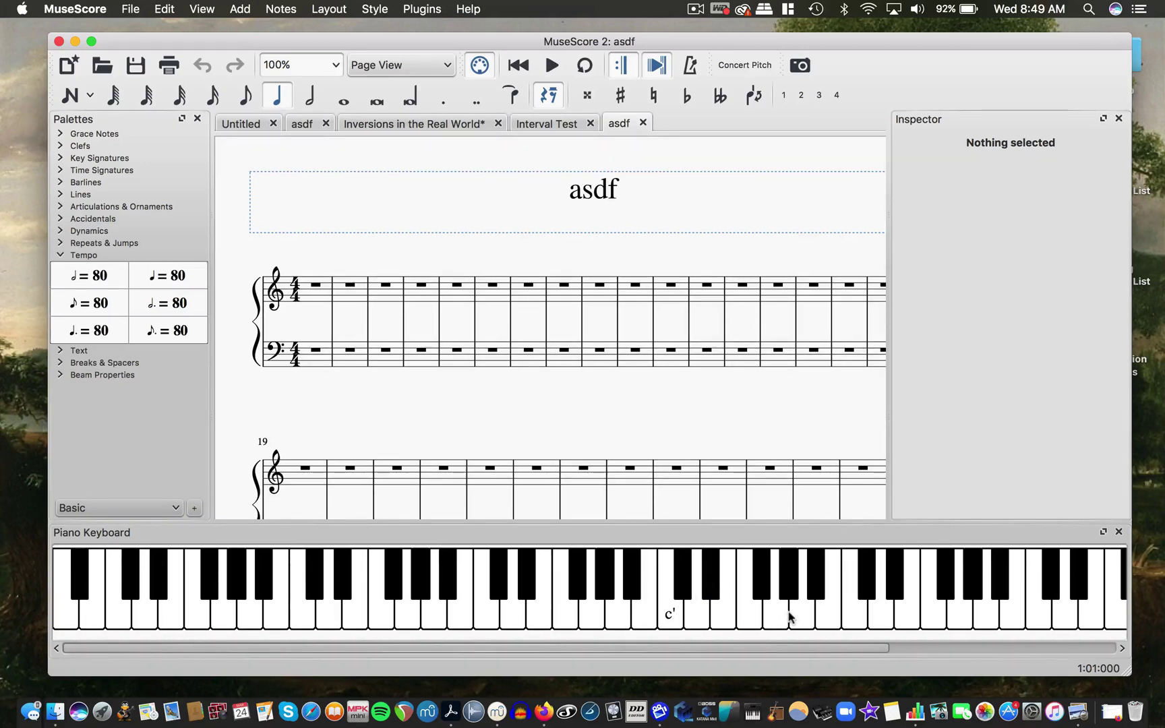
{"action": "left_click", "coordinate": [824, 615]}
{"action": "left_click", "coordinate": [716, 615]}
{"action": "left_click", "coordinate": [723, 615]}
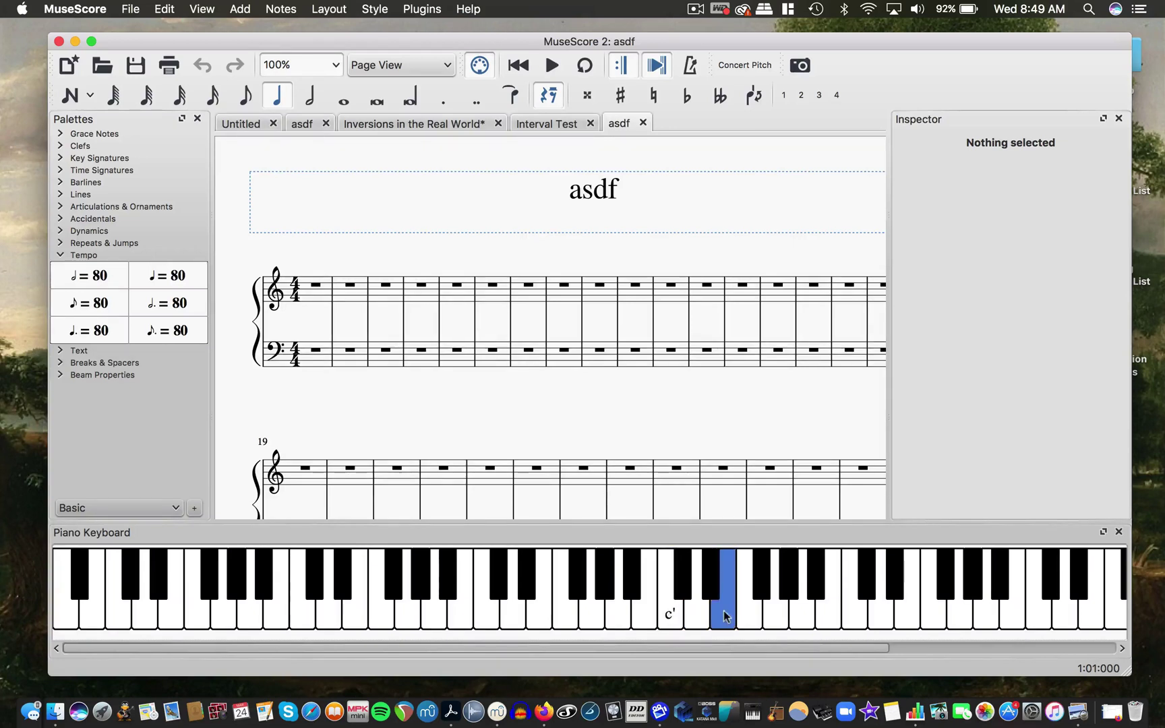
{"action": "left_click", "coordinate": [677, 615]}
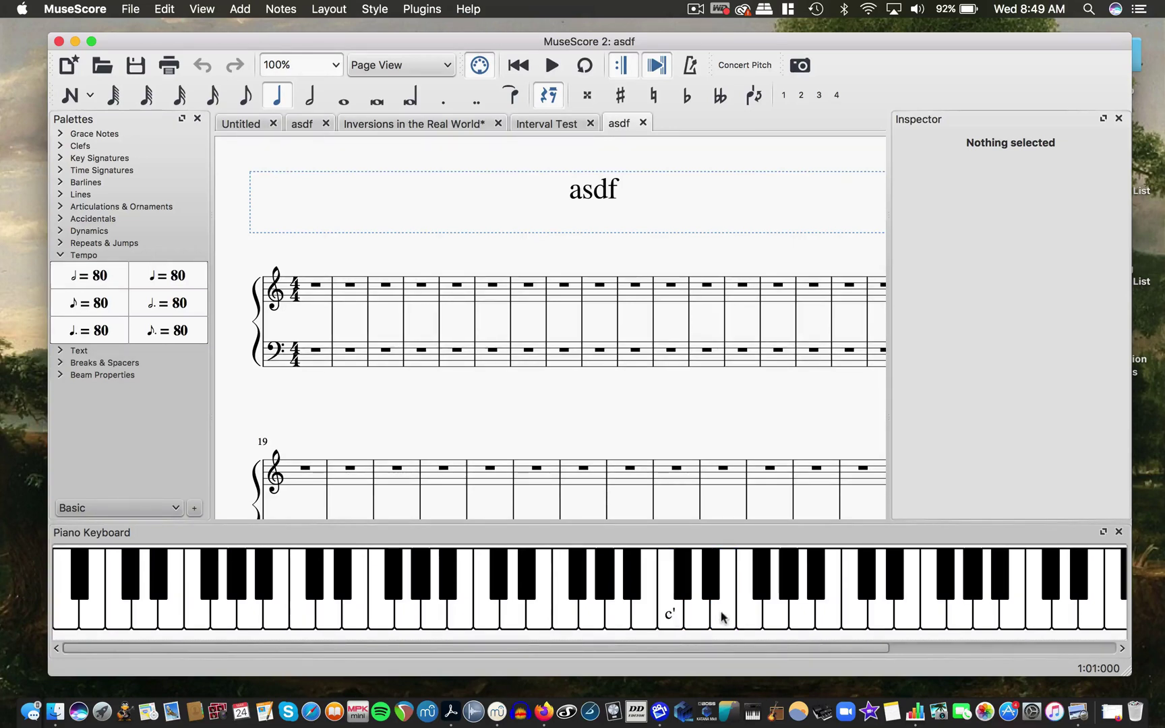
Alternate middle C with the E-flat above it on the piano keyboard to hear the minor third
{"action": "left_click", "coordinate": [671, 613]}
{"action": "left_click", "coordinate": [671, 614]}
{"action": "left_click", "coordinate": [707, 590]}
{"action": "left_click", "coordinate": [671, 615]}
{"action": "left_click", "coordinate": [706, 589]}
{"action": "left_click", "coordinate": [672, 615]}
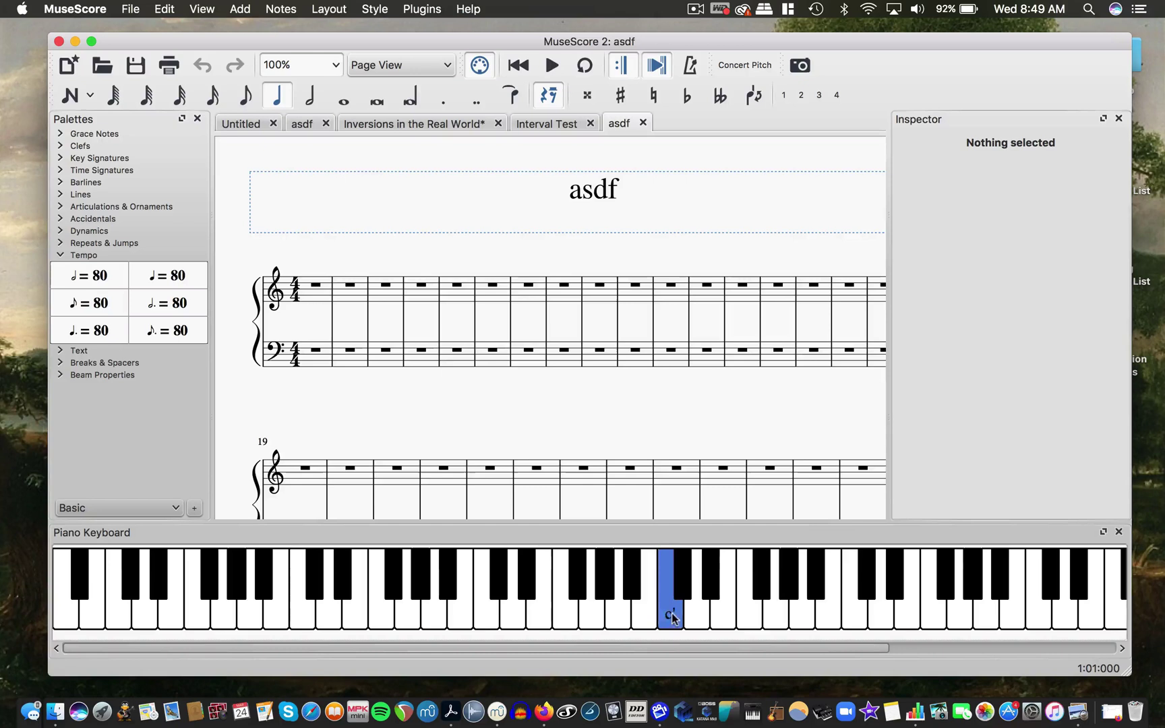
Sound the G and the F-sharp above middle C to compare each interval with middle C
{"action": "left_click", "coordinate": [771, 617]}
{"action": "left_click", "coordinate": [786, 618]}
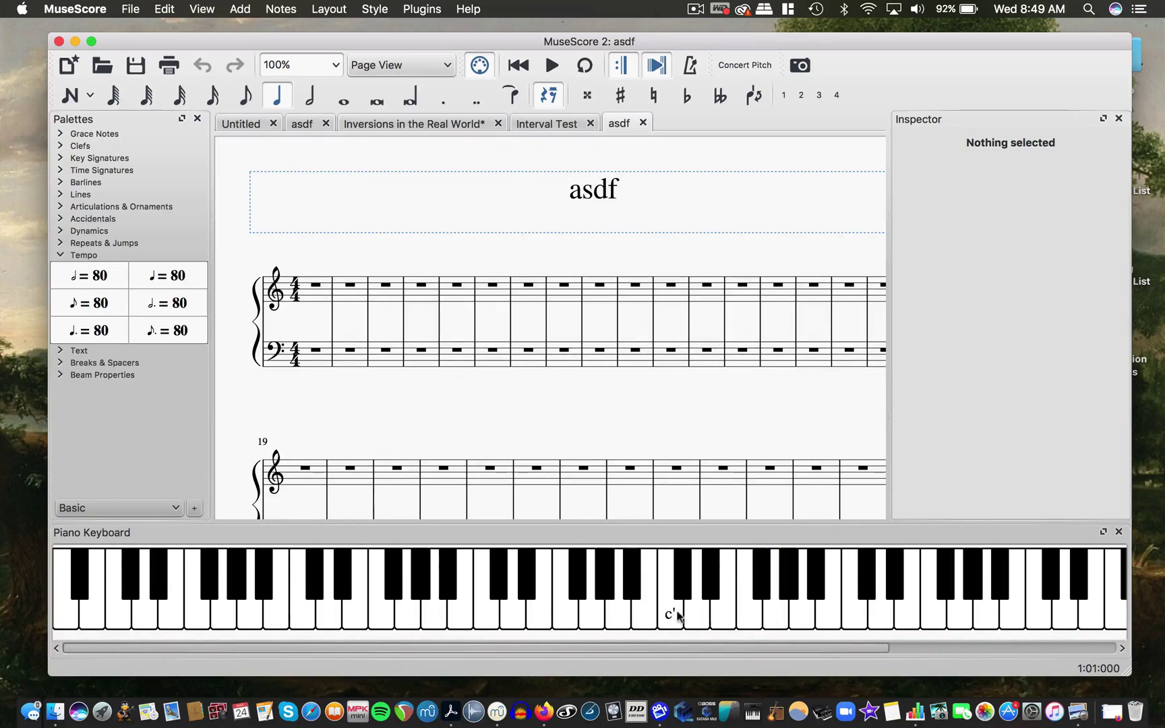
{"action": "left_click", "coordinate": [671, 614]}
{"action": "left_click", "coordinate": [761, 584]}
{"action": "left_click", "coordinate": [672, 614]}
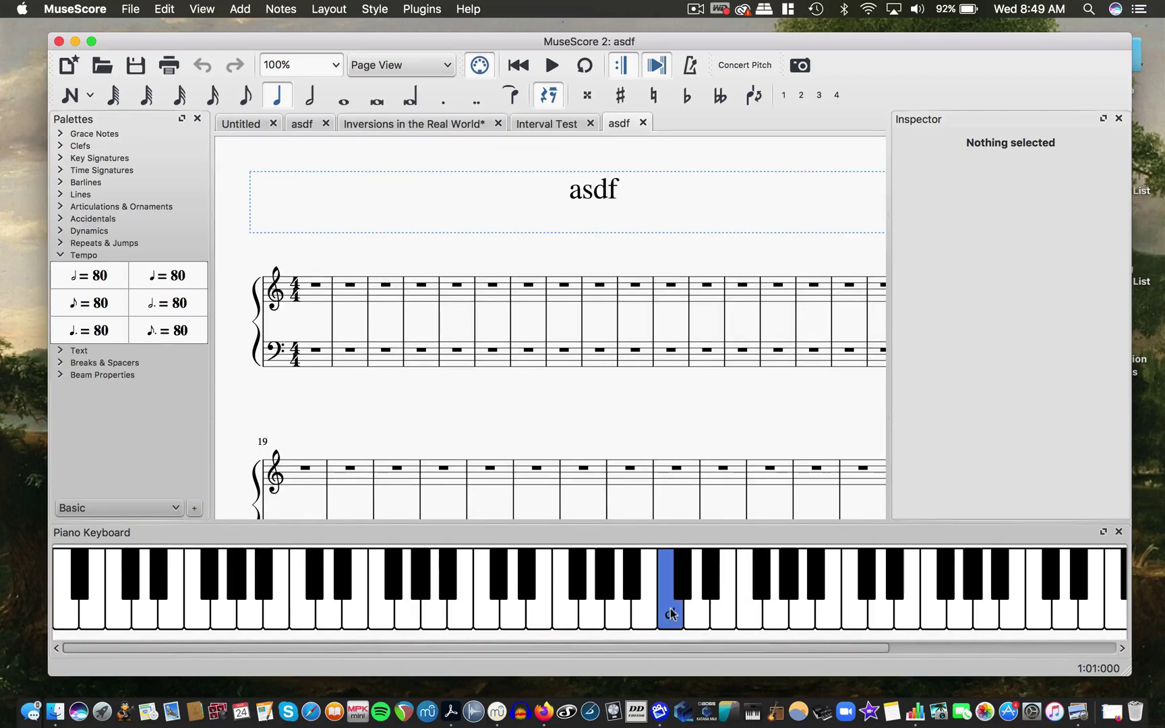
{"action": "left_click", "coordinate": [762, 586]}
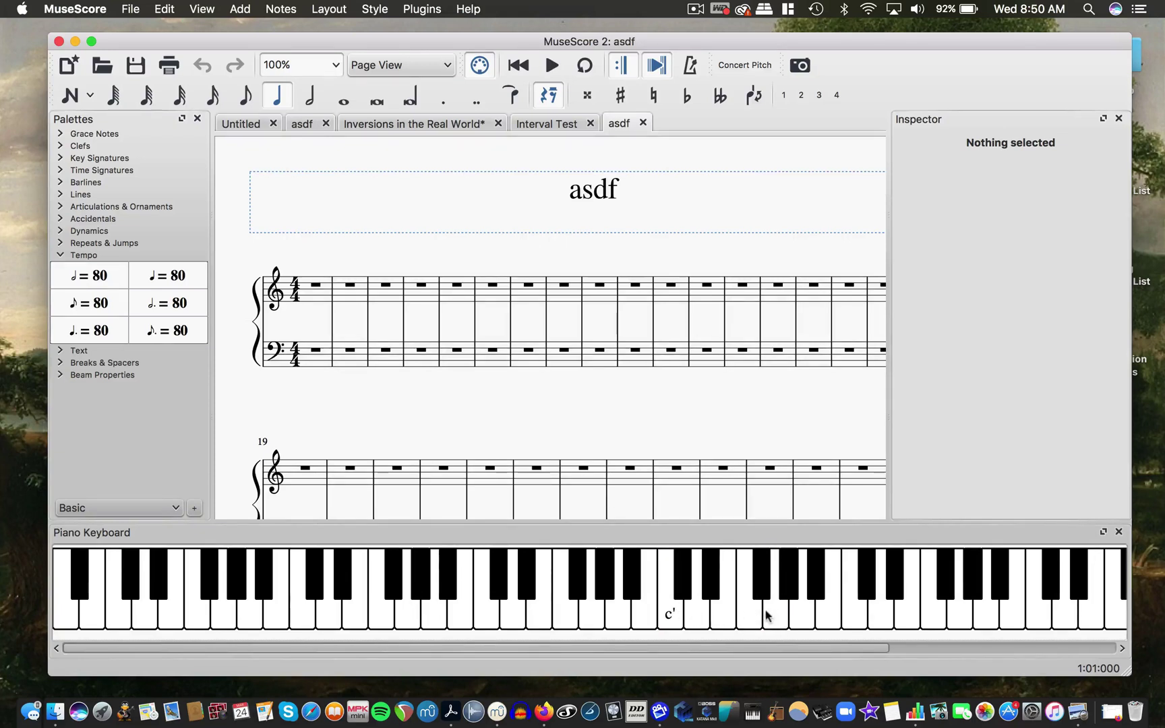
Sound the low E-flat, E and F below middle C and the D-flat just above middle C
{"action": "left_click", "coordinate": [685, 592]}
{"action": "left_click", "coordinate": [541, 610]}
{"action": "left_click", "coordinate": [541, 611]}
{"action": "left_click", "coordinate": [528, 572]}
{"action": "left_click", "coordinate": [565, 602]}
{"action": "left_click", "coordinate": [528, 582]}
{"action": "left_click", "coordinate": [563, 602]}
{"action": "left_click", "coordinate": [536, 600]}
{"action": "left_click", "coordinate": [529, 592]}
{"action": "left_click", "coordinate": [529, 592]}
{"action": "left_click", "coordinate": [683, 570]}
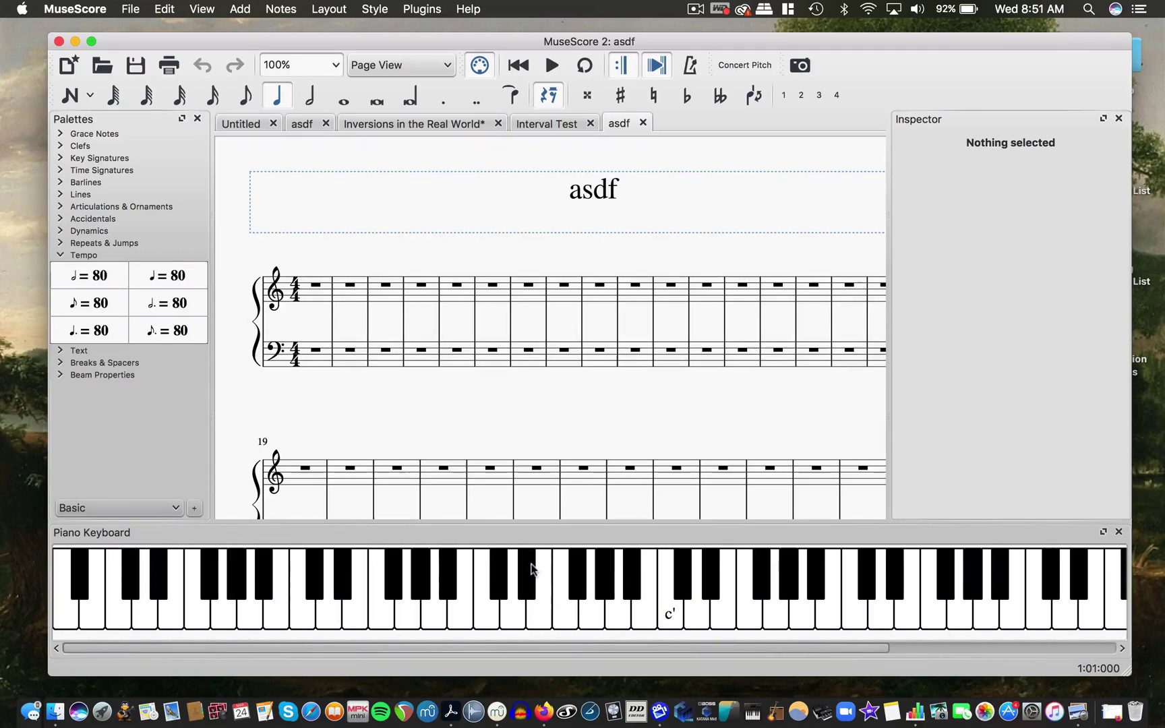
Alternate the low E-flat below middle C with the D-flat just beneath it on the piano keyboard
{"action": "left_click", "coordinate": [527, 566]}
{"action": "left_click", "coordinate": [506, 580]}
{"action": "left_click", "coordinate": [526, 576]}
{"action": "left_click", "coordinate": [507, 580]}
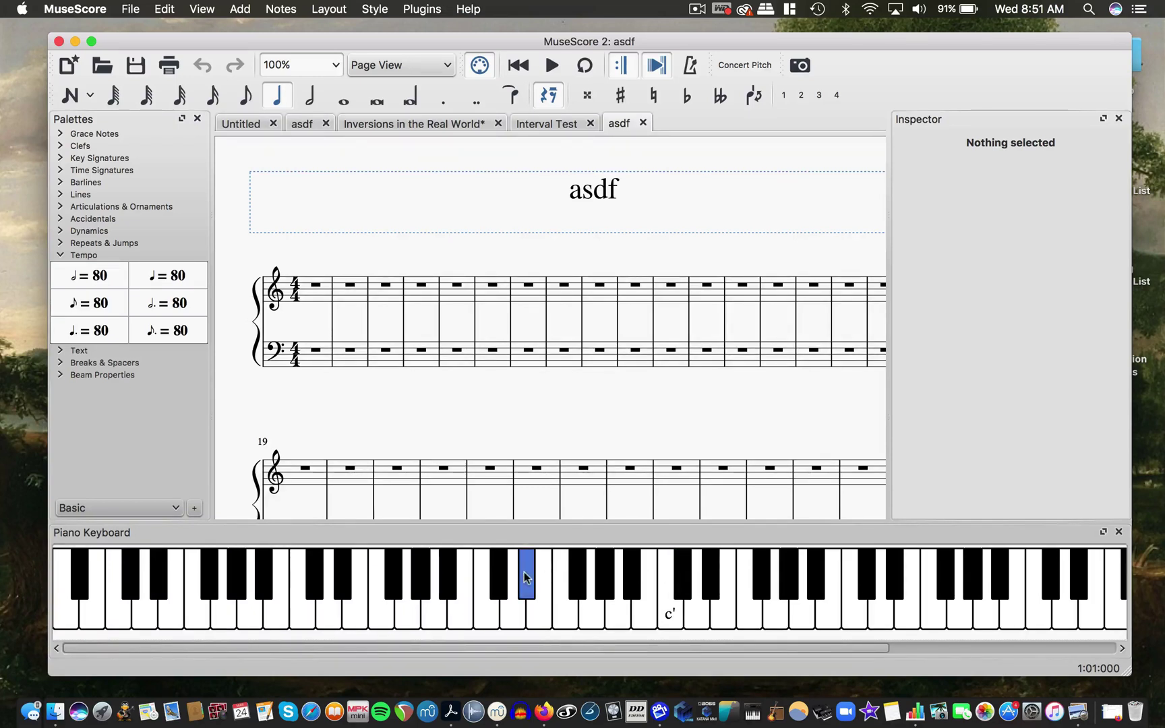
Compare the low E-flat with the D-flat above middle C and with middle C on the piano keyboard
{"action": "left_click", "coordinate": [686, 573]}
{"action": "left_click", "coordinate": [687, 573]}
{"action": "left_click", "coordinate": [529, 575]}
{"action": "left_click", "coordinate": [682, 571]}
{"action": "left_click", "coordinate": [675, 608]}
{"action": "left_click", "coordinate": [607, 587]}
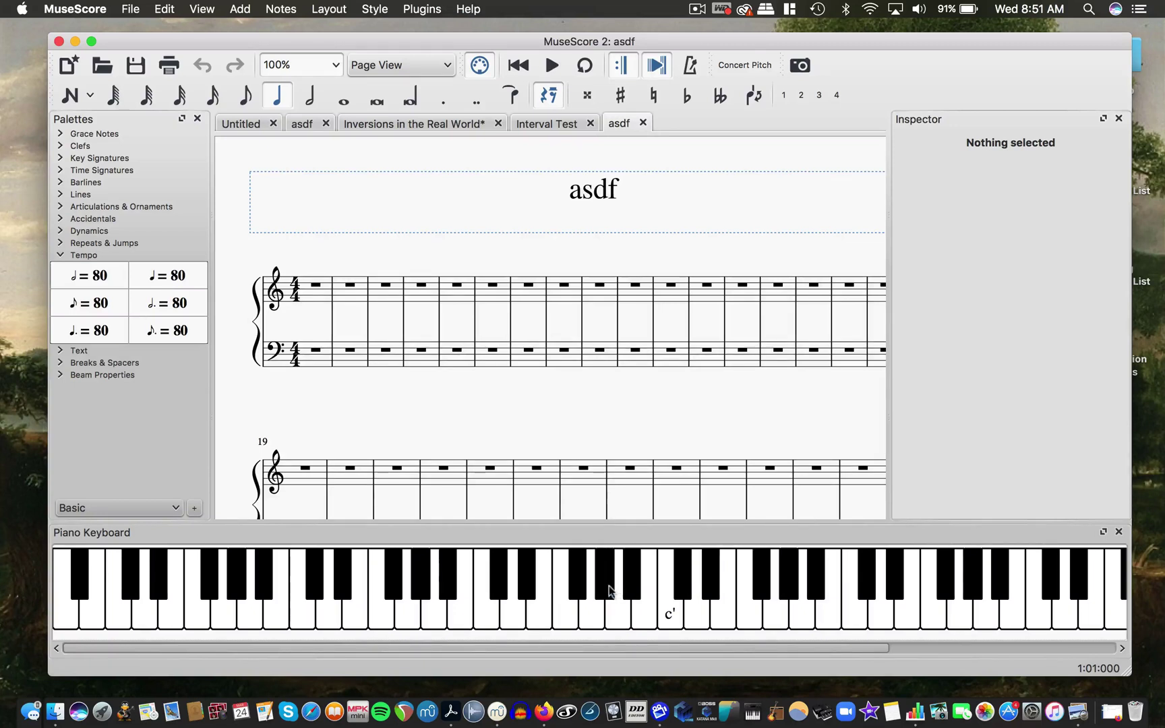
{"action": "left_click", "coordinate": [683, 578]}
{"action": "left_click", "coordinate": [671, 610]}
Turn on step-time note input with a sixteenth-note duration, undoing the stray F3 quarter note in measure 1
{"action": "left_click", "coordinate": [211, 98]}
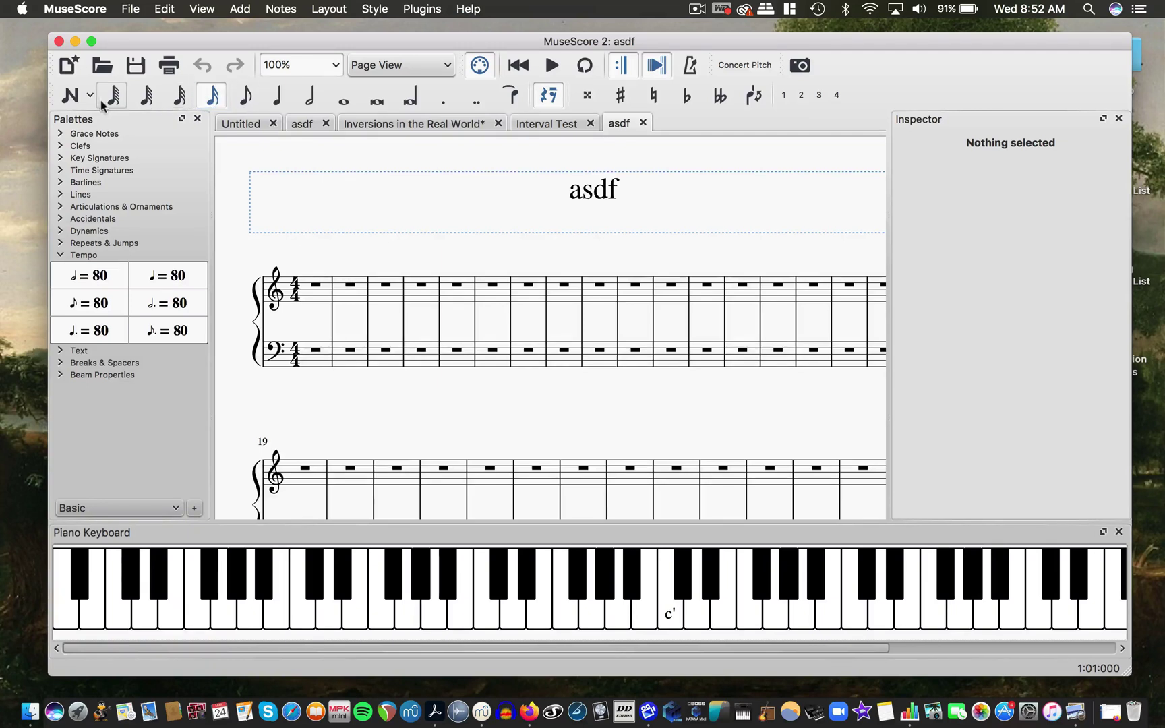
{"action": "left_click", "coordinate": [70, 96]}
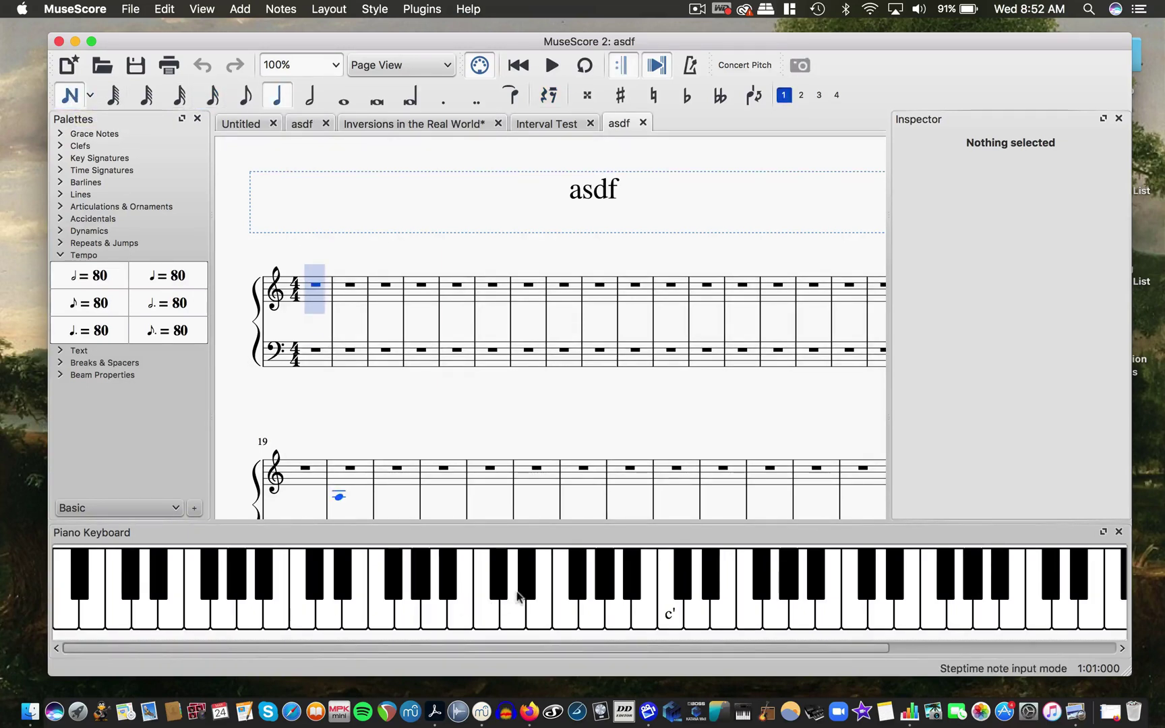
{"action": "left_click", "coordinate": [568, 609]}
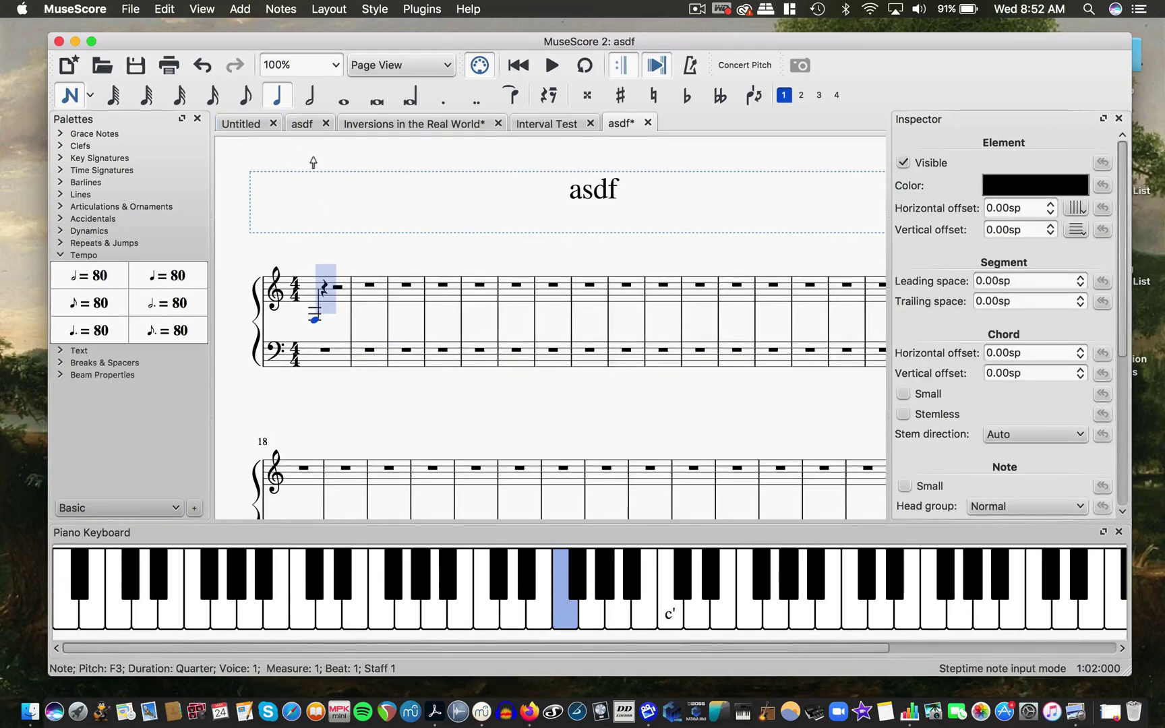
{"action": "key", "text": "super+z"}
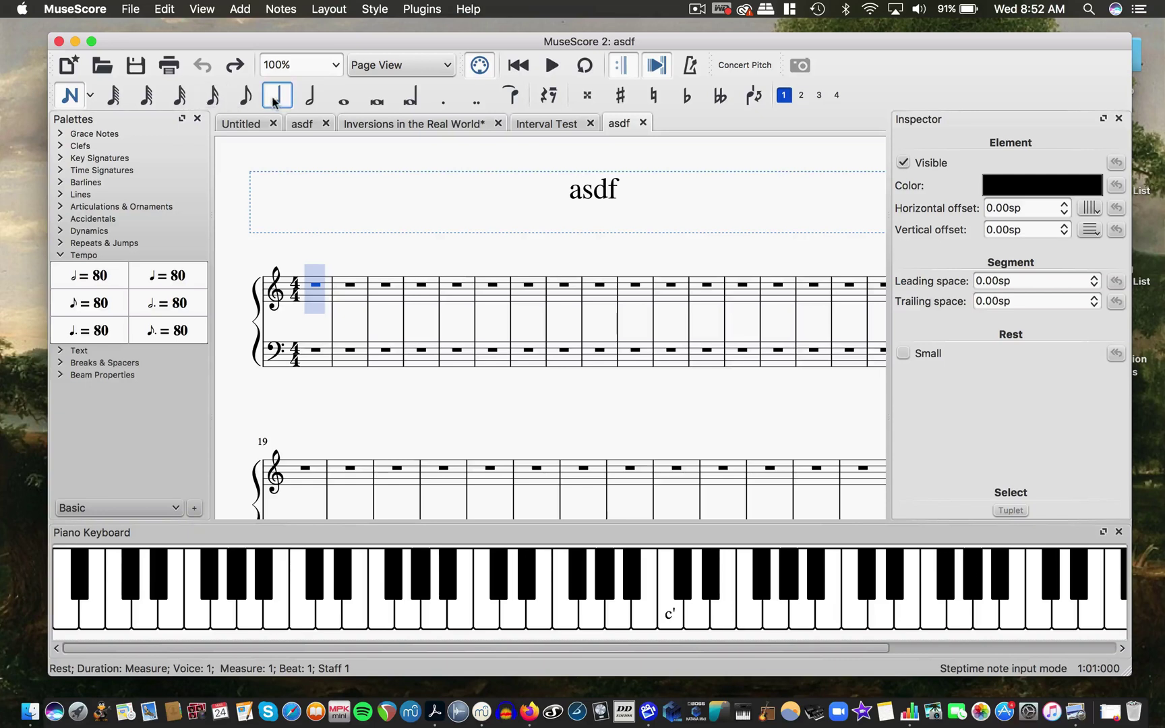
{"action": "left_click", "coordinate": [212, 97]}
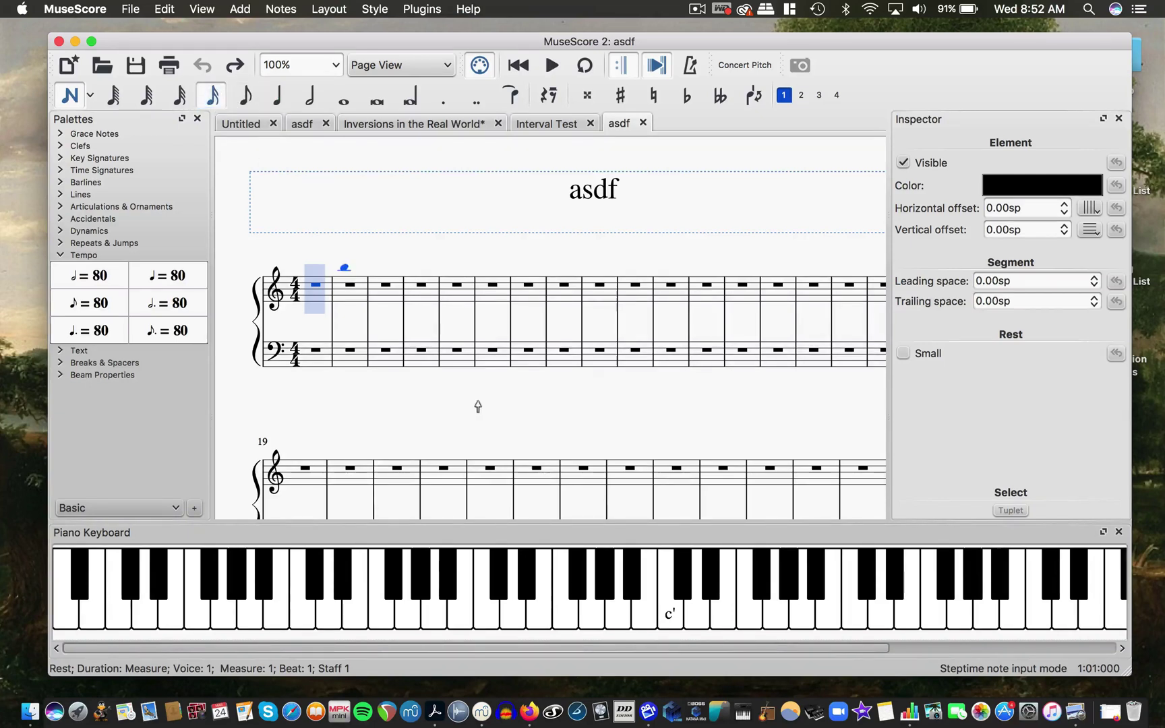
Fill beats 1 and 2 of treble measure 1 with sixteenth notes E-flat3, B-flat3, G-sharp3, F-sharp3, C4, C4, E-flat4 and F4
{"action": "left_click", "coordinate": [527, 566]}
{"action": "left_click", "coordinate": [630, 570]}
{"action": "left_click", "coordinate": [604, 573]}
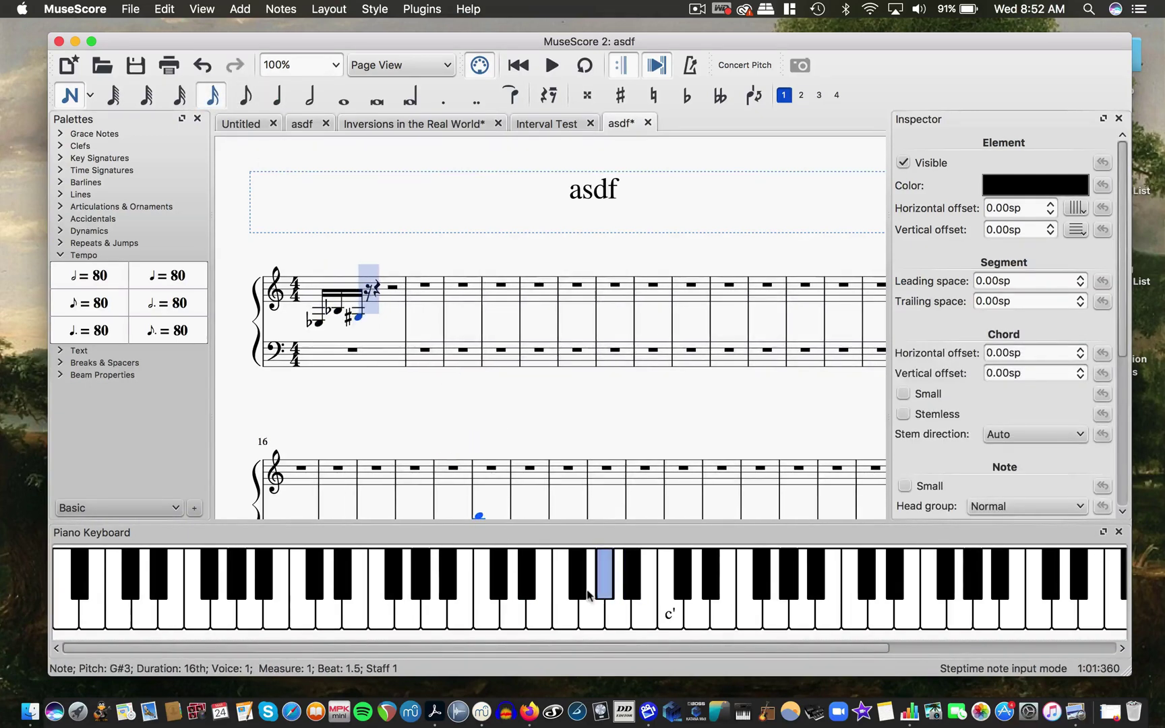
{"action": "left_click", "coordinate": [578, 579]}
{"action": "left_click", "coordinate": [671, 604]}
{"action": "left_click", "coordinate": [672, 604]}
{"action": "left_click", "coordinate": [712, 588]}
{"action": "left_click", "coordinate": [748, 593]}
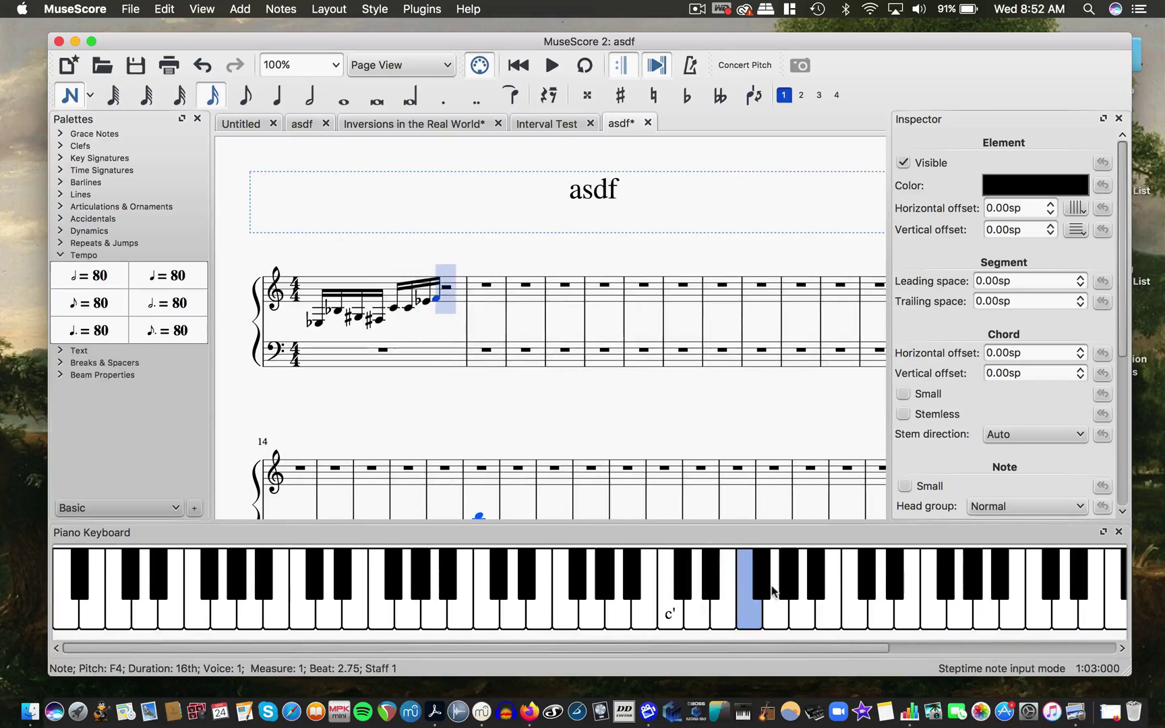
Continue the treble sixteenth notes with B4, A4, C4, F5, G5, B-flat4, F5, C6, D6 and B-flat5 into measure 2
{"action": "left_click", "coordinate": [828, 593]}
{"action": "left_click", "coordinate": [798, 595]}
{"action": "left_click", "coordinate": [670, 588]}
{"action": "left_click", "coordinate": [927, 582]}
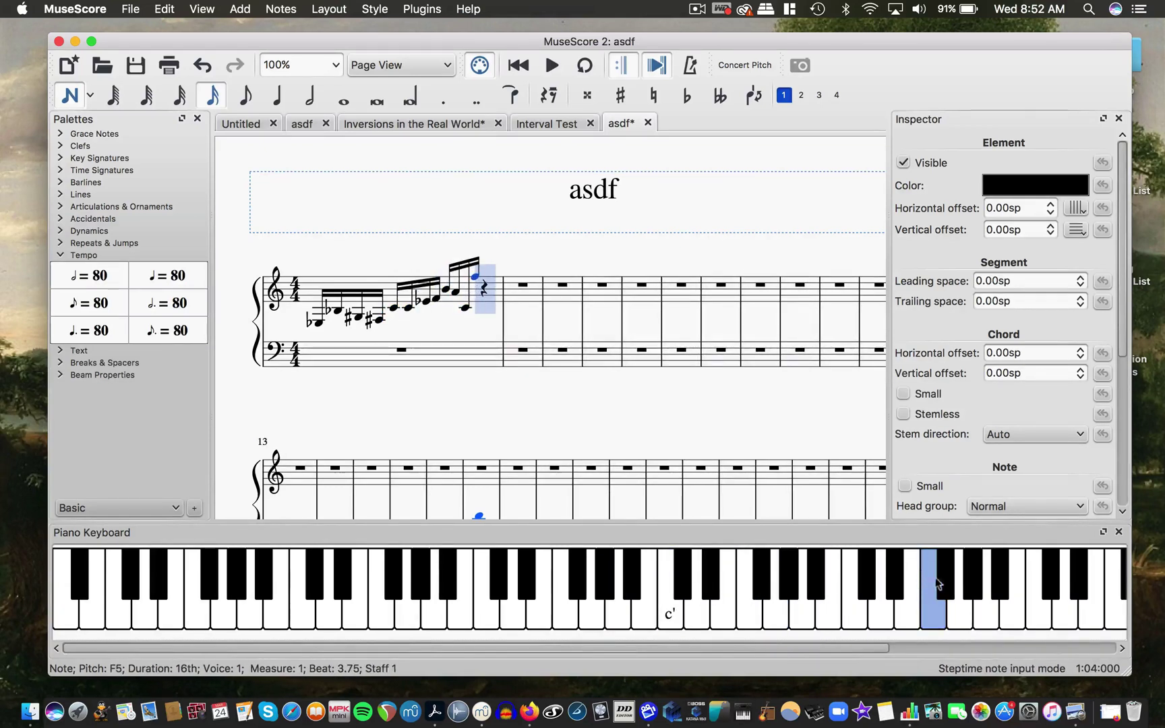
{"action": "left_click", "coordinate": [959, 593]}
{"action": "left_click", "coordinate": [817, 579]}
{"action": "left_click", "coordinate": [941, 581]}
{"action": "left_click", "coordinate": [1034, 584]}
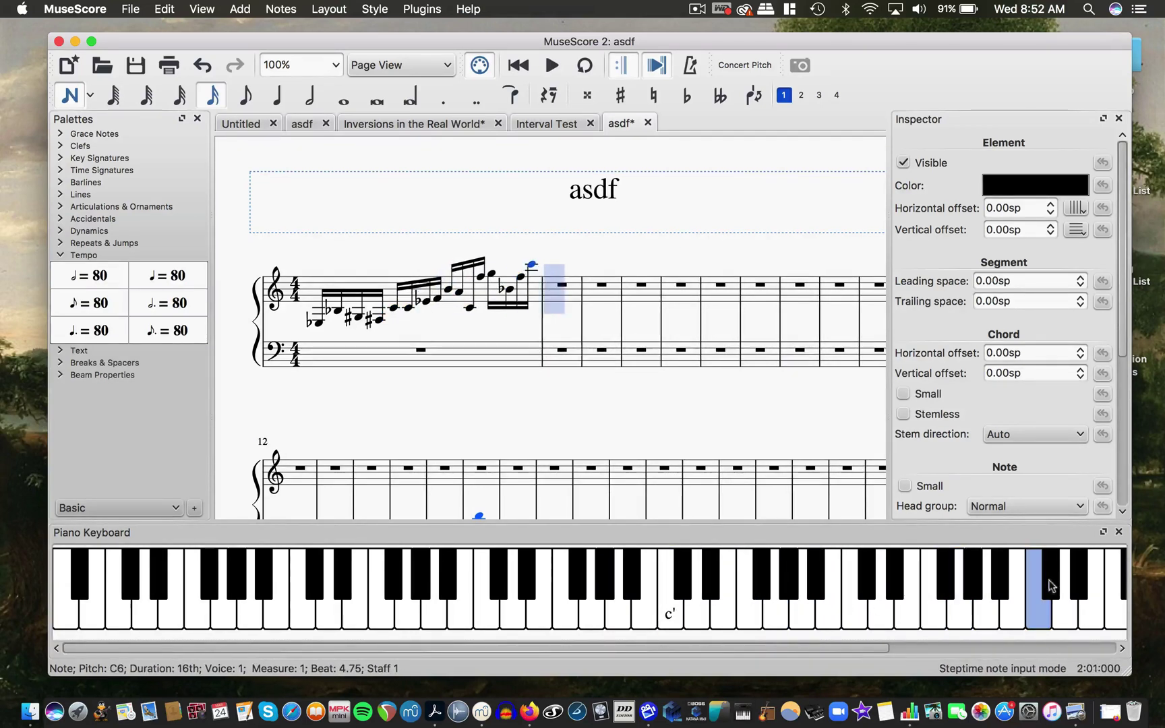
{"action": "left_click", "coordinate": [1062, 579]}
{"action": "left_click", "coordinate": [1003, 589]}
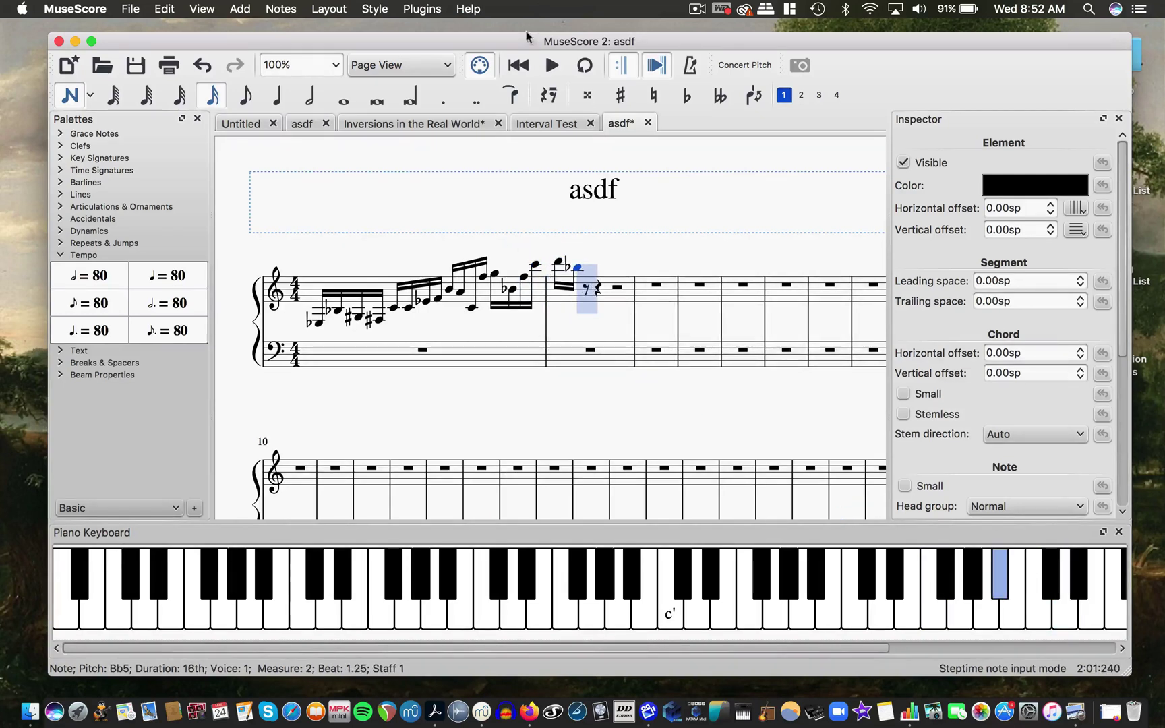
Play back the sixteenth-note passage, and undo all of its notes to clear treble measures 1 and 2
{"action": "left_click", "coordinate": [545, 70]}
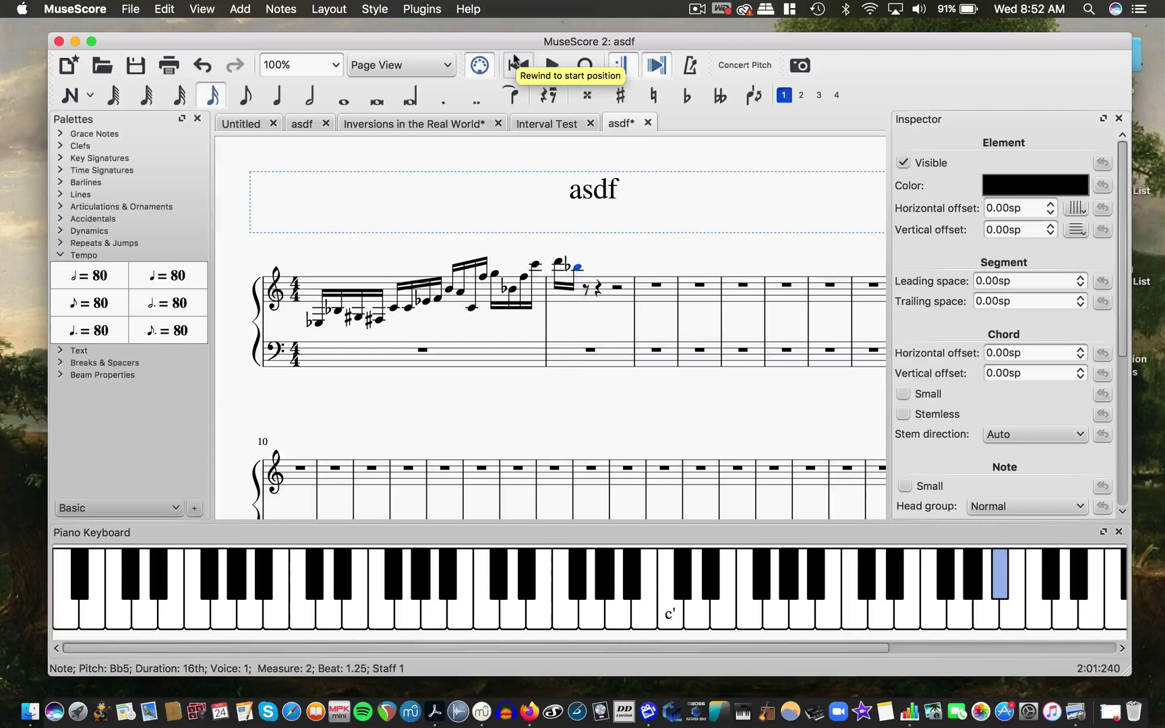
{"action": "key", "text": "space"}
{"action": "key", "text": "super+z"}
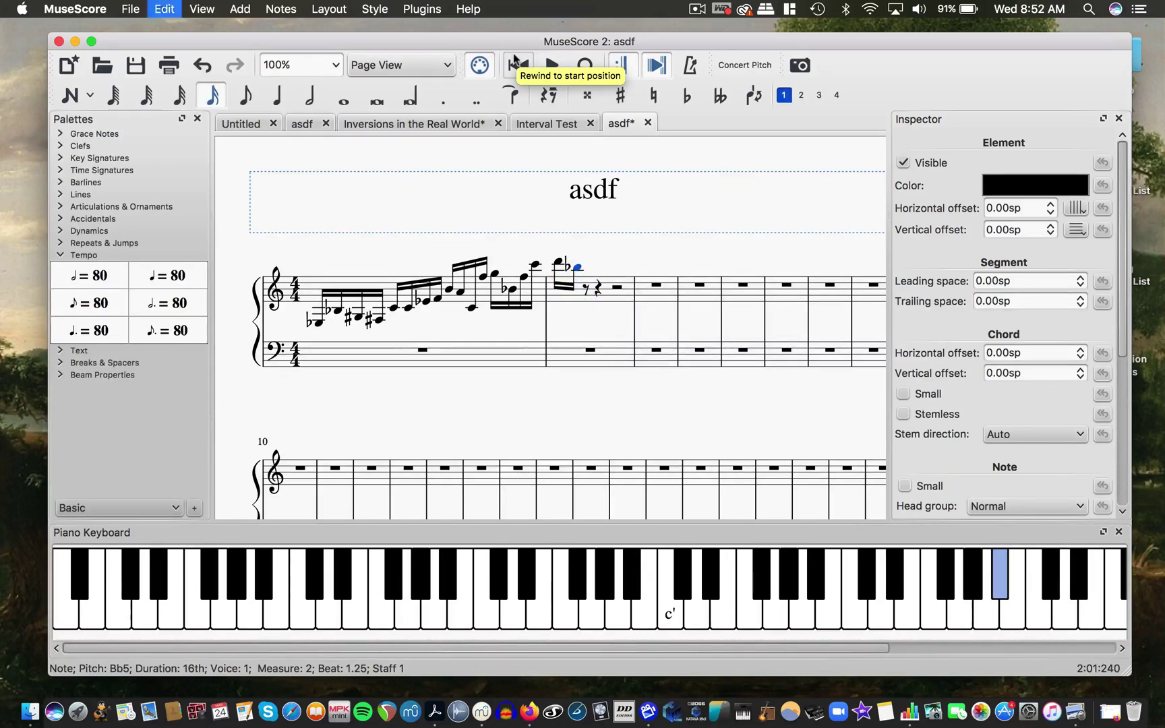
{"action": "key", "text": "super+z"}
{"action": "key", "text": "shift+F9"}
{"action": "key", "text": "Escape"}
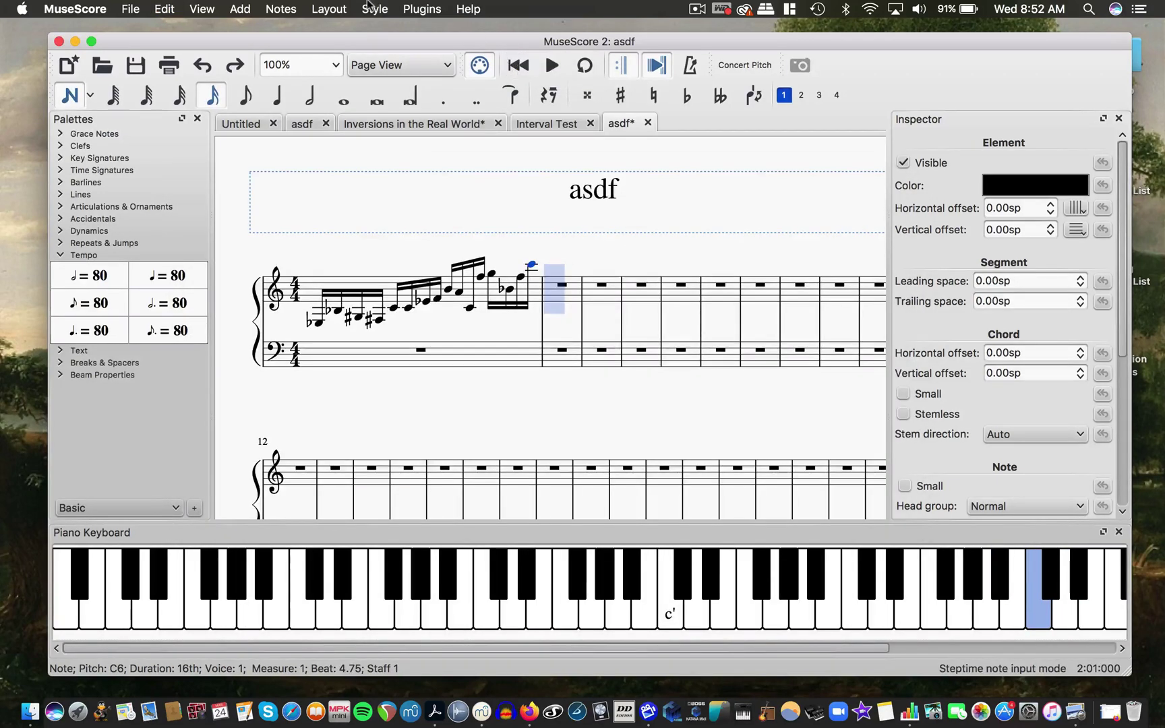
{"action": "key", "text": "super+z"}
{"action": "key", "text": "super+z"}
{"action": "key", "text": "super+z"}
{"action": "key", "text": "super+z"}
{"action": "key", "text": "super+z"}
{"action": "key", "text": "super+z"}
{"action": "key", "text": "super+z"}
{"action": "key", "text": "super+z"}
{"action": "key", "text": "super+z"}
{"action": "key", "text": "super+z"}
{"action": "key", "text": "super+z"}
{"action": "key", "text": "super+z"}
{"action": "key", "text": "super+z"}
{"action": "key", "text": "super+z"}
{"action": "key", "text": "super+z"}
{"action": "key", "text": "super+z"}
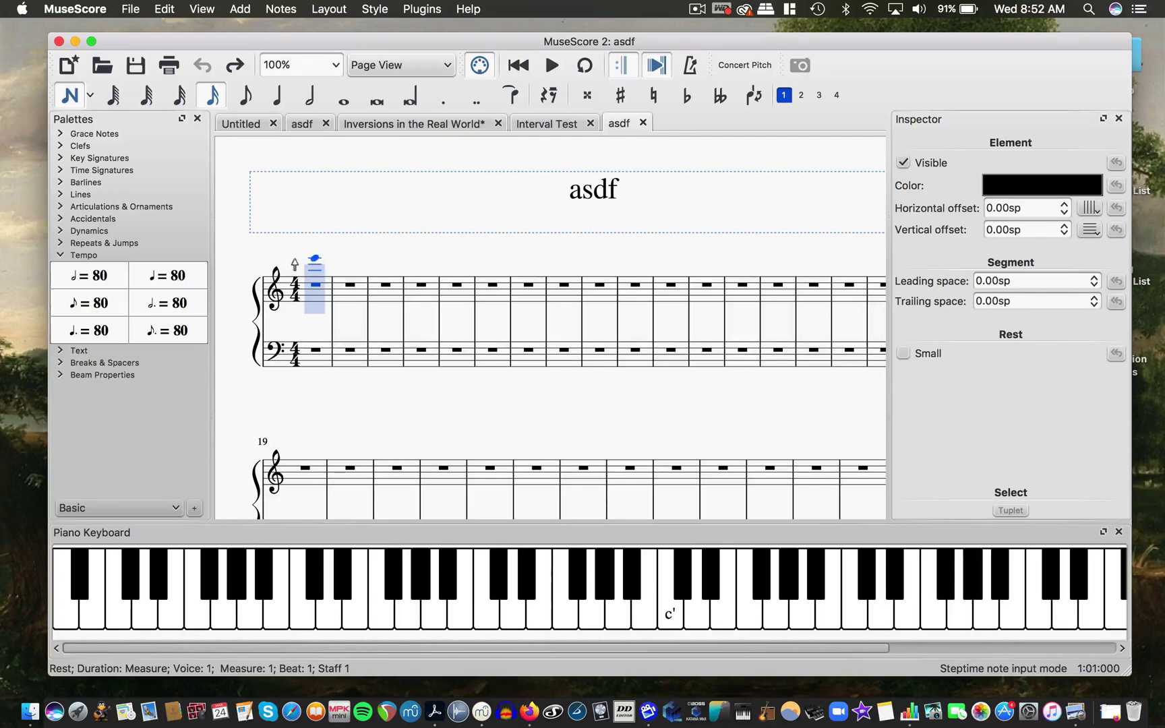
Enter a half-note C4 on beat 1 of treble measure 1 and stack an E4 on it
{"action": "left_click", "coordinate": [310, 96]}
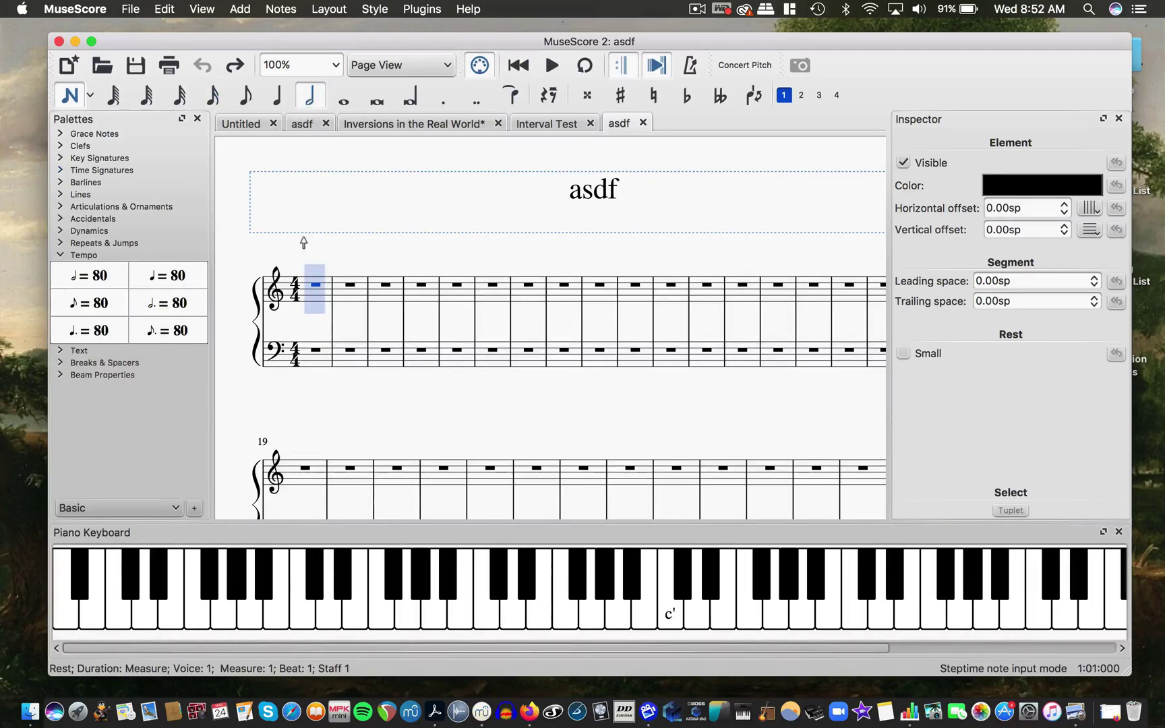
{"action": "left_click", "coordinate": [311, 310]}
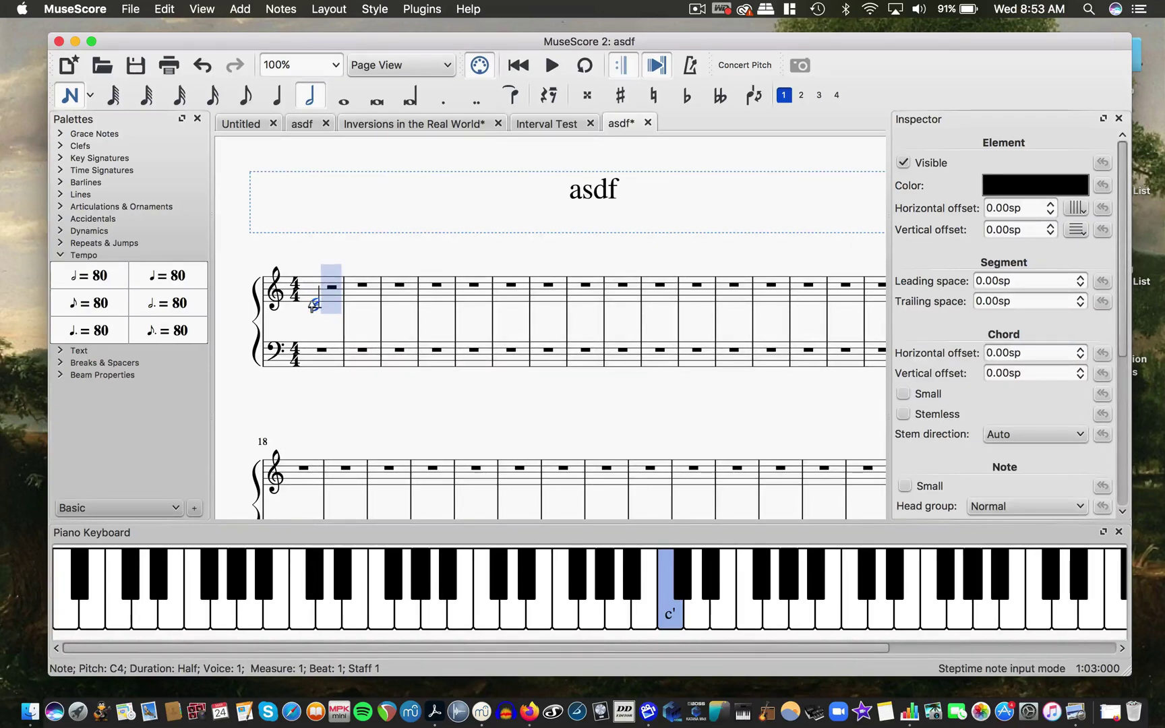
{"action": "left_click", "coordinate": [313, 306], "text": "shift"}
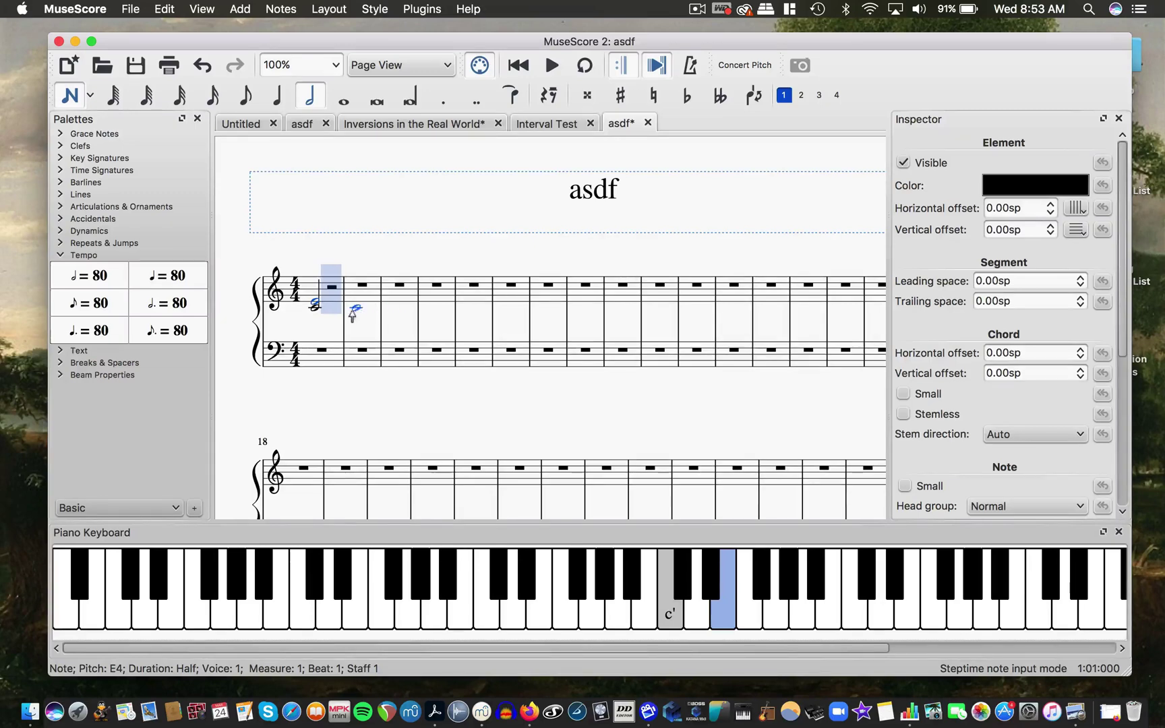
Play back the C4–E4 interval in measure 1 from the start of the score twice
{"action": "scroll", "coordinate": [333, 317], "scroll_direction": "up", "scroll_amount": 5}
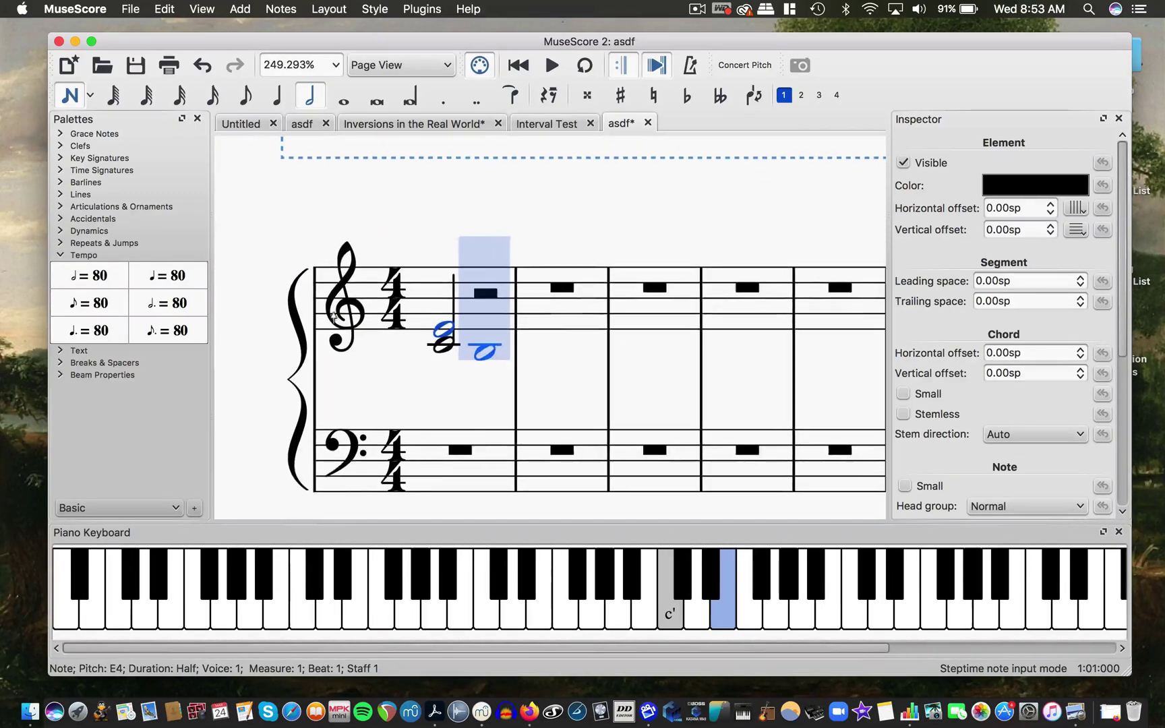
{"action": "left_click", "coordinate": [518, 66]}
{"action": "left_click", "coordinate": [548, 65]}
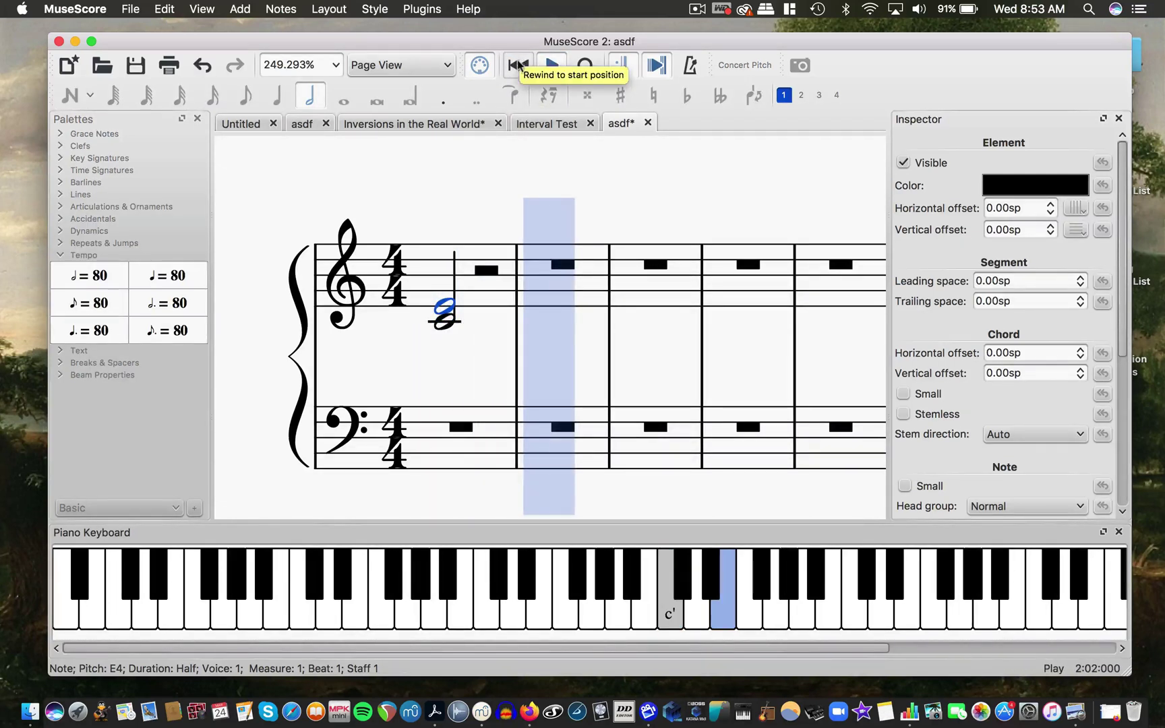
{"action": "left_click", "coordinate": [518, 64]}
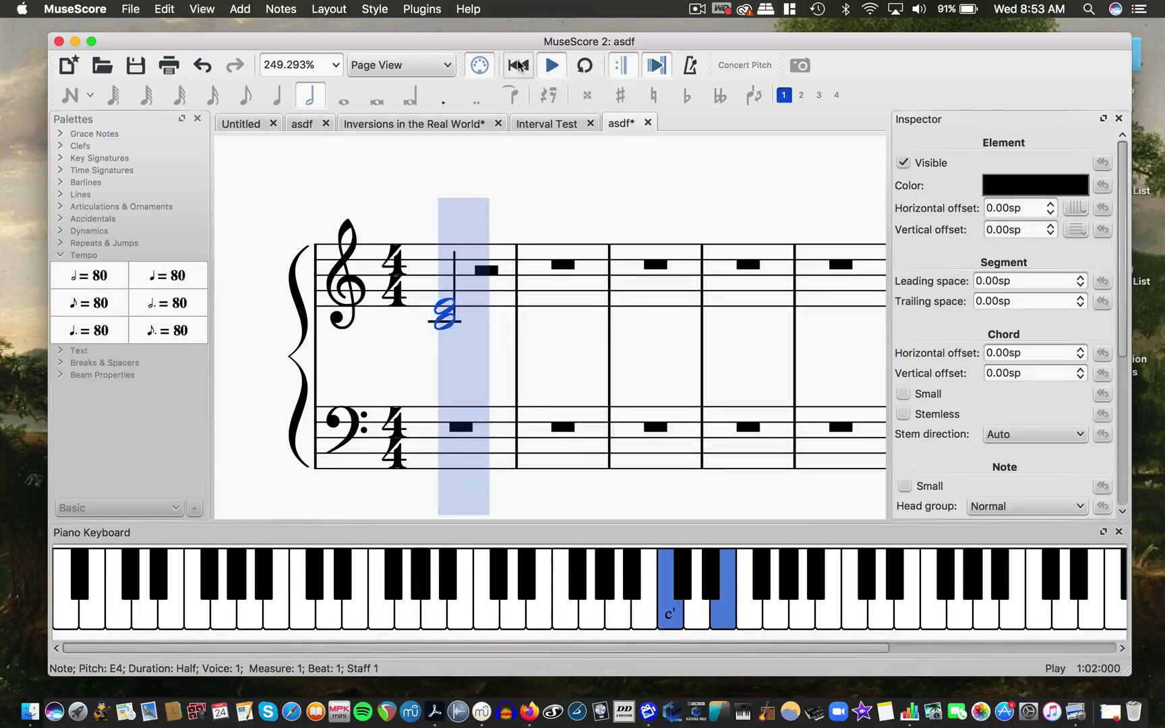
{"action": "key", "text": "space"}
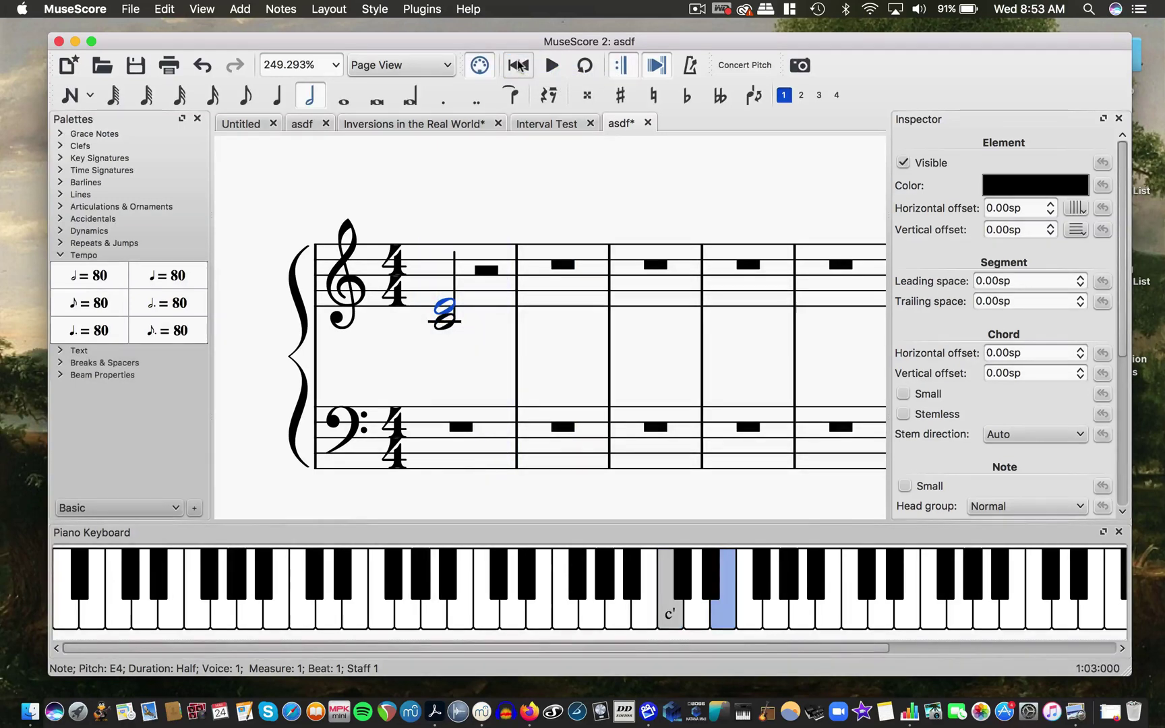
Lower the chord's E4 to E-flat4 and play the interval back from the start
{"action": "key", "text": "Down"}
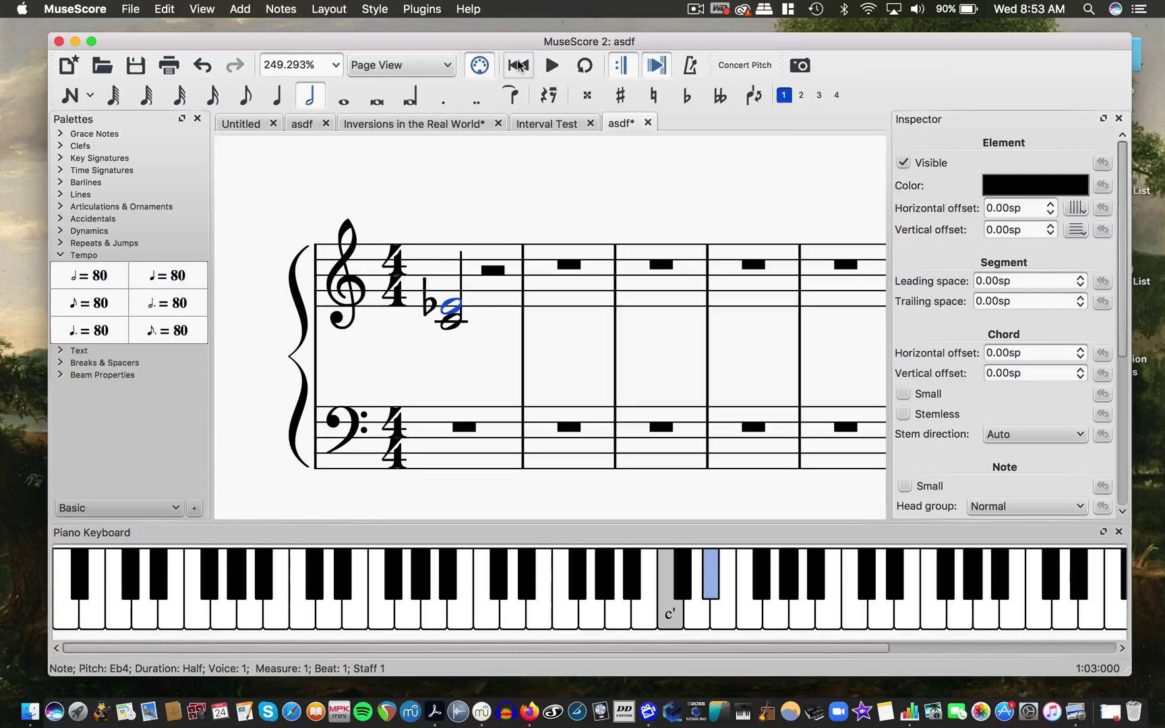
{"action": "key", "text": "space"}
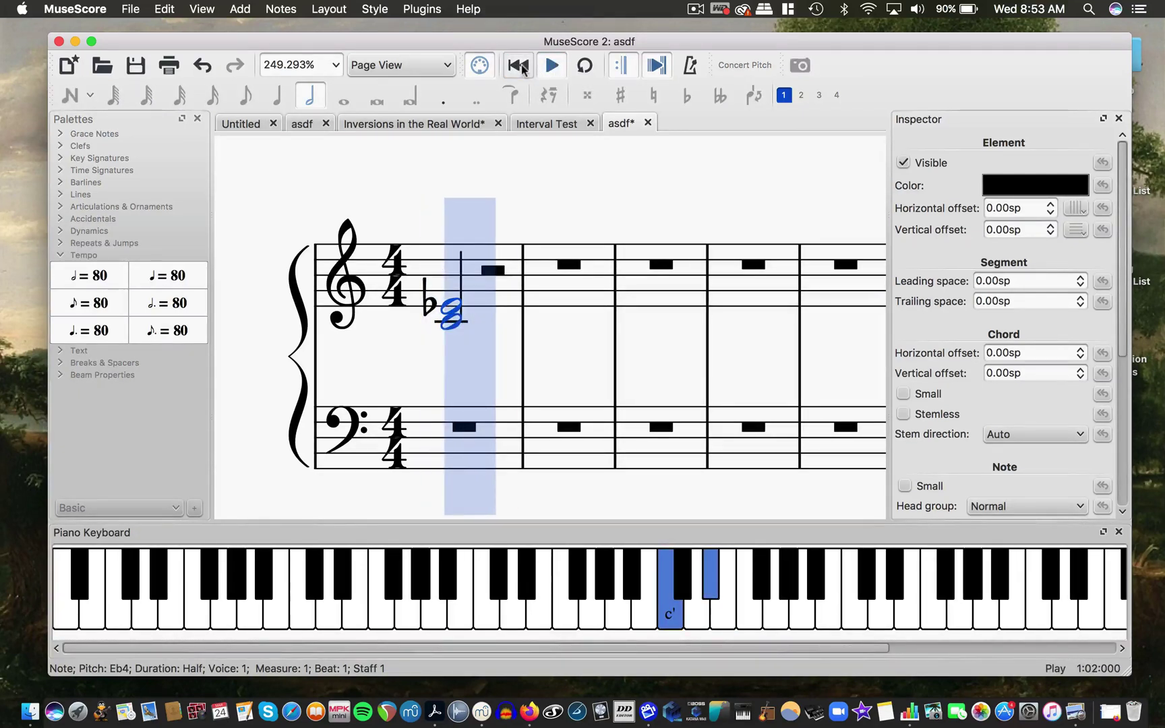
{"action": "left_click", "coordinate": [522, 66]}
{"action": "key", "text": "space"}
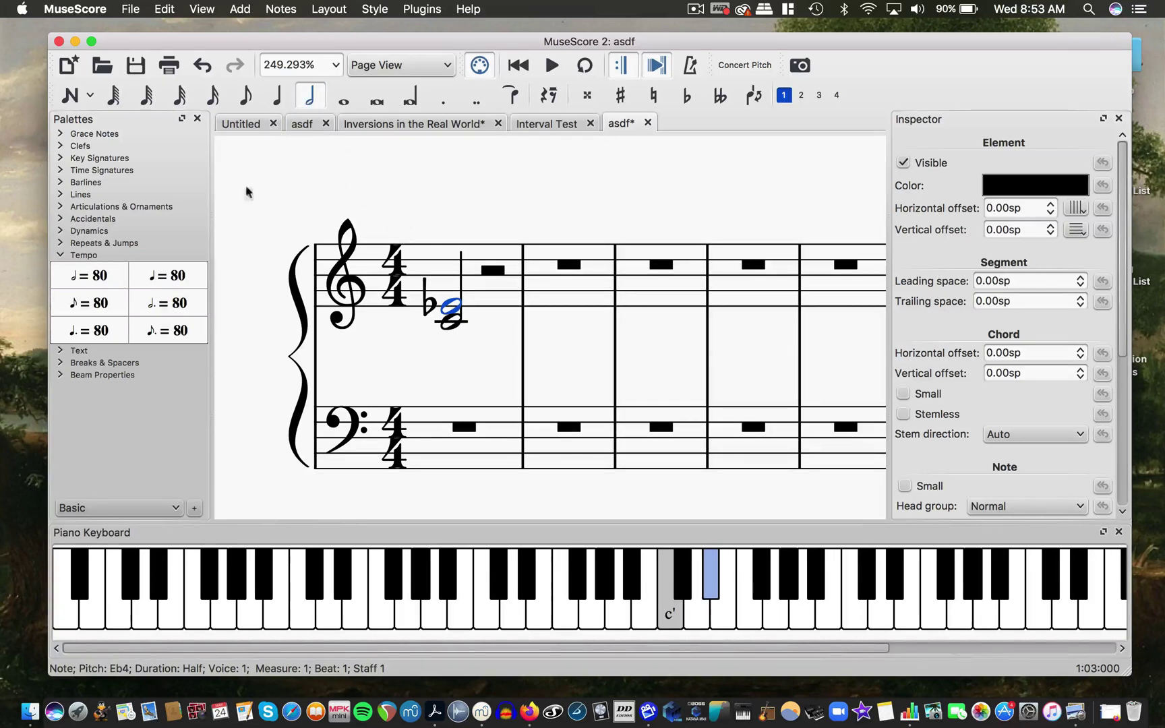
Add a half-note chord of C4 and E-natural4 on beat 3 of treble measure 1, and leave note input
{"action": "key", "text": "n"}
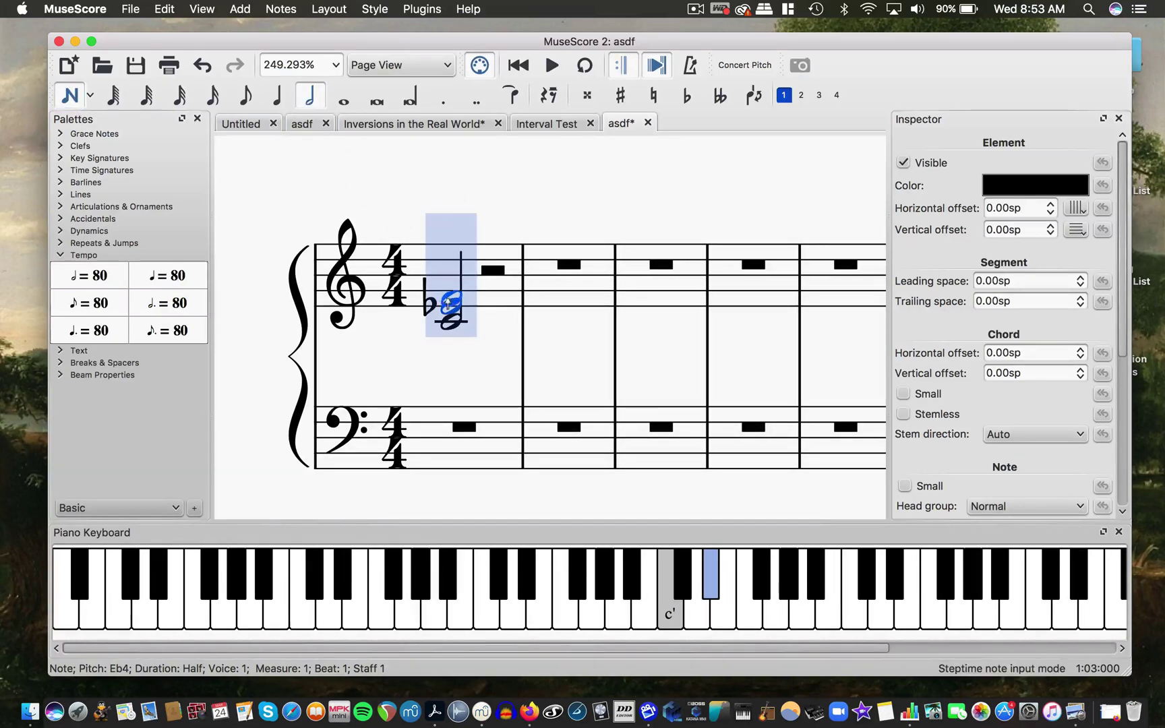
{"action": "left_click", "coordinate": [487, 323]}
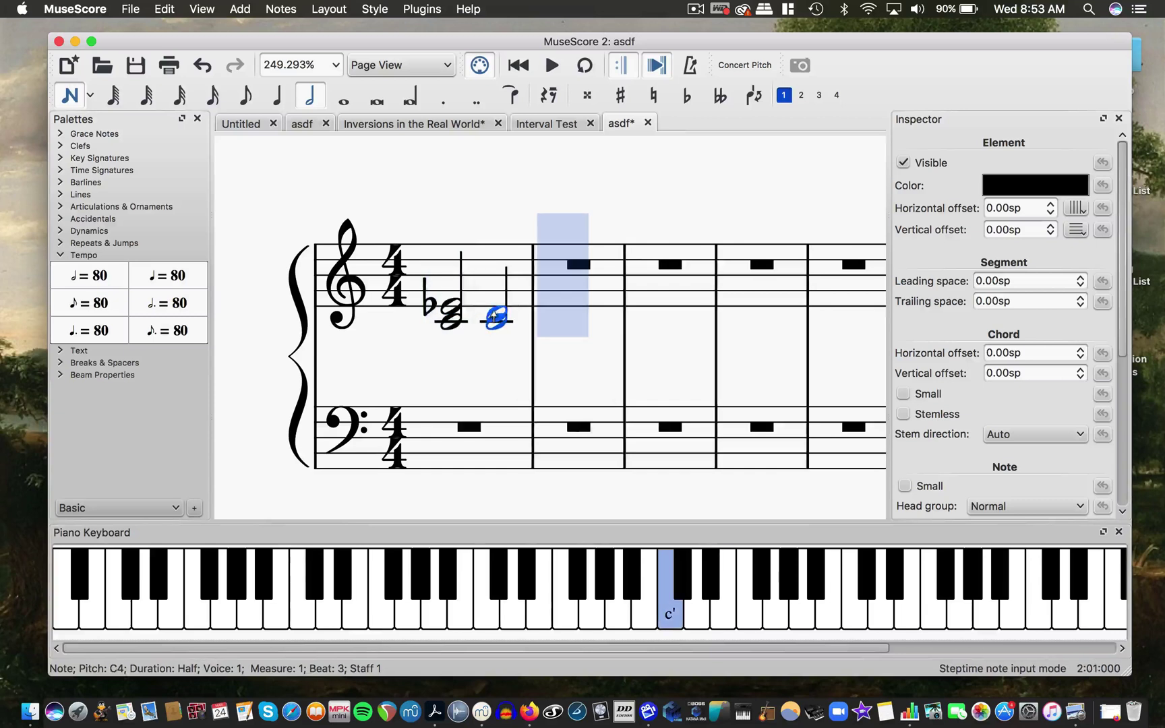
{"action": "left_click", "coordinate": [493, 308], "text": "shift"}
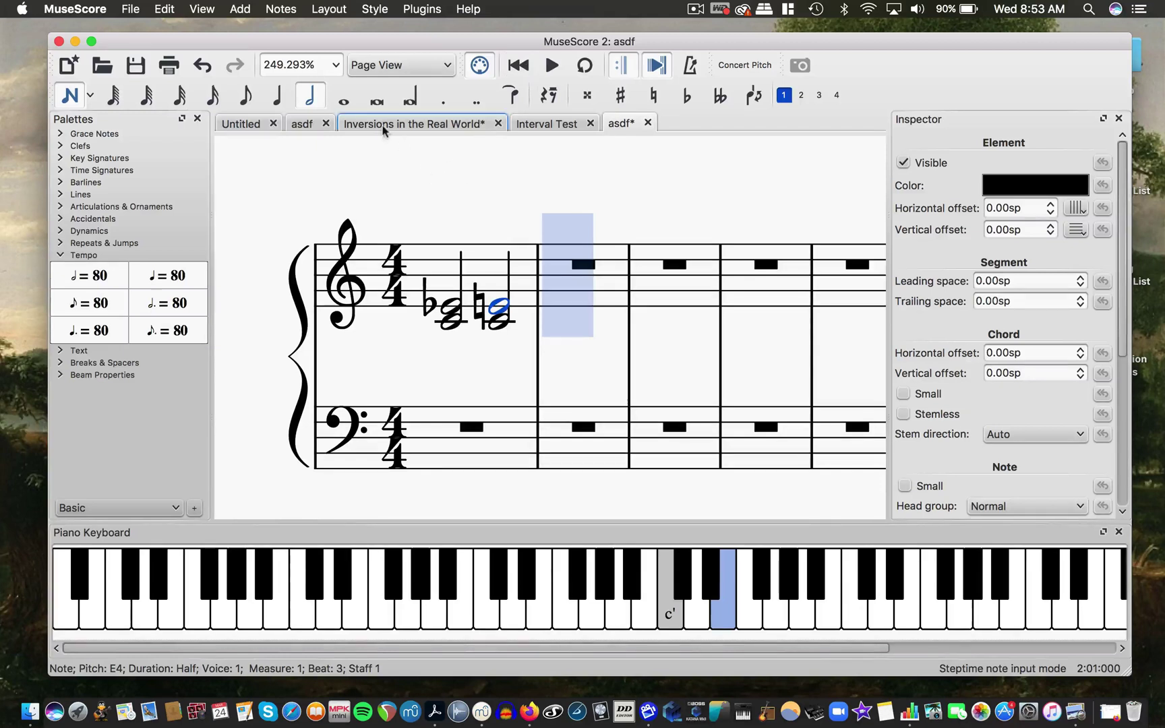
{"action": "left_click", "coordinate": [69, 95]}
Copy both chords of treble measure 1 into measures 2, 3 and 4
{"action": "left_click", "coordinate": [428, 260], "text": "shift"}
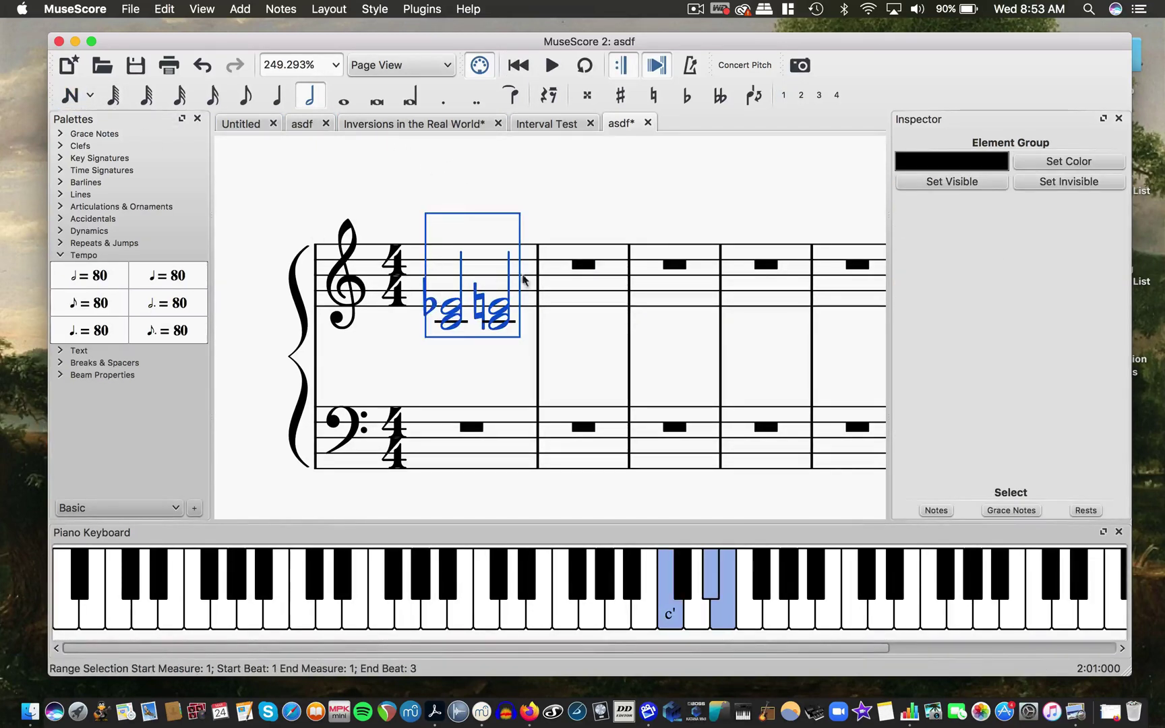
{"action": "left_click", "coordinate": [560, 290]}
{"action": "key", "text": "super+v"}
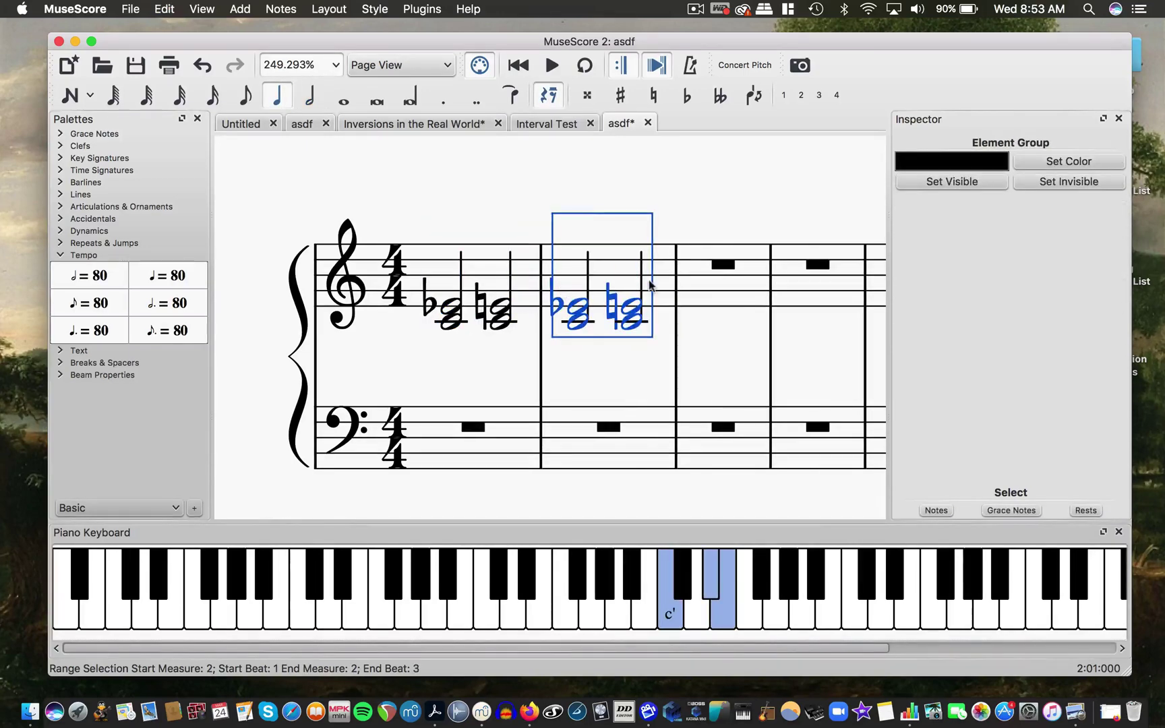
{"action": "left_click", "coordinate": [687, 280]}
{"action": "key", "text": "super+v"}
{"action": "left_click", "coordinate": [820, 289]}
{"action": "key", "text": "super+v"}
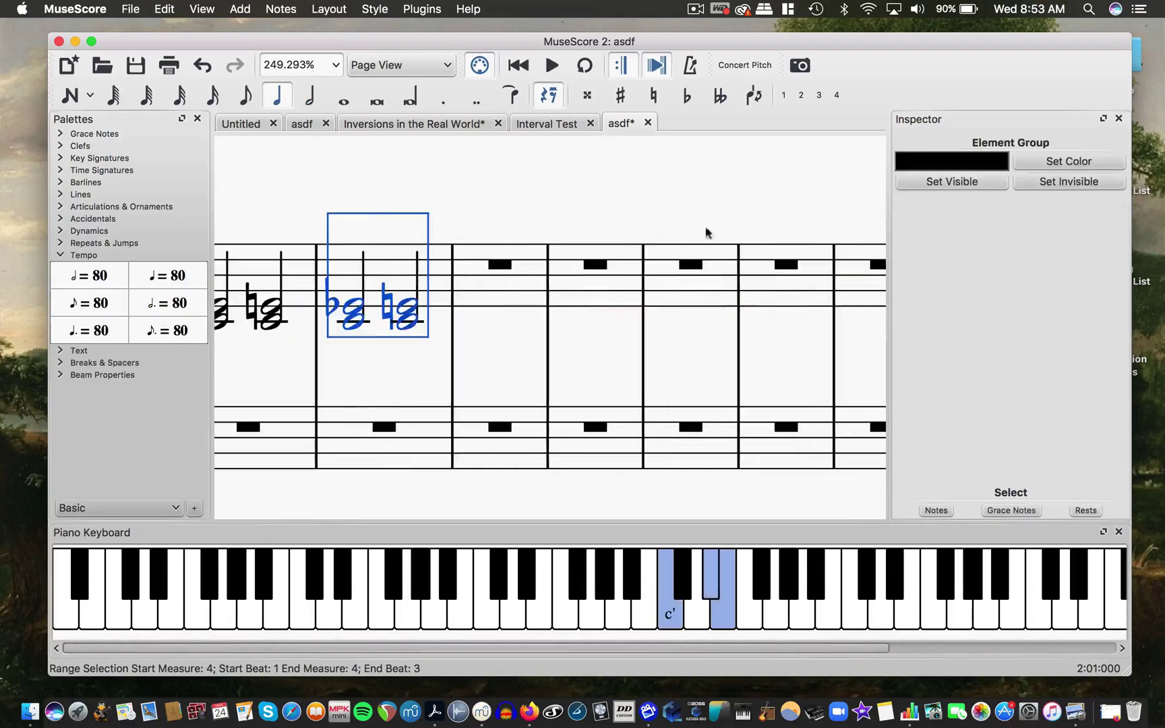
Play back the alternating C–E-flat and C–E chords from measure 1, stopping and resuming to compare them
{"action": "scroll", "coordinate": [456, 310], "scroll_direction": "left", "scroll_amount": 10}
{"action": "scroll", "coordinate": [458, 311], "scroll_direction": "up", "scroll_amount": 2}
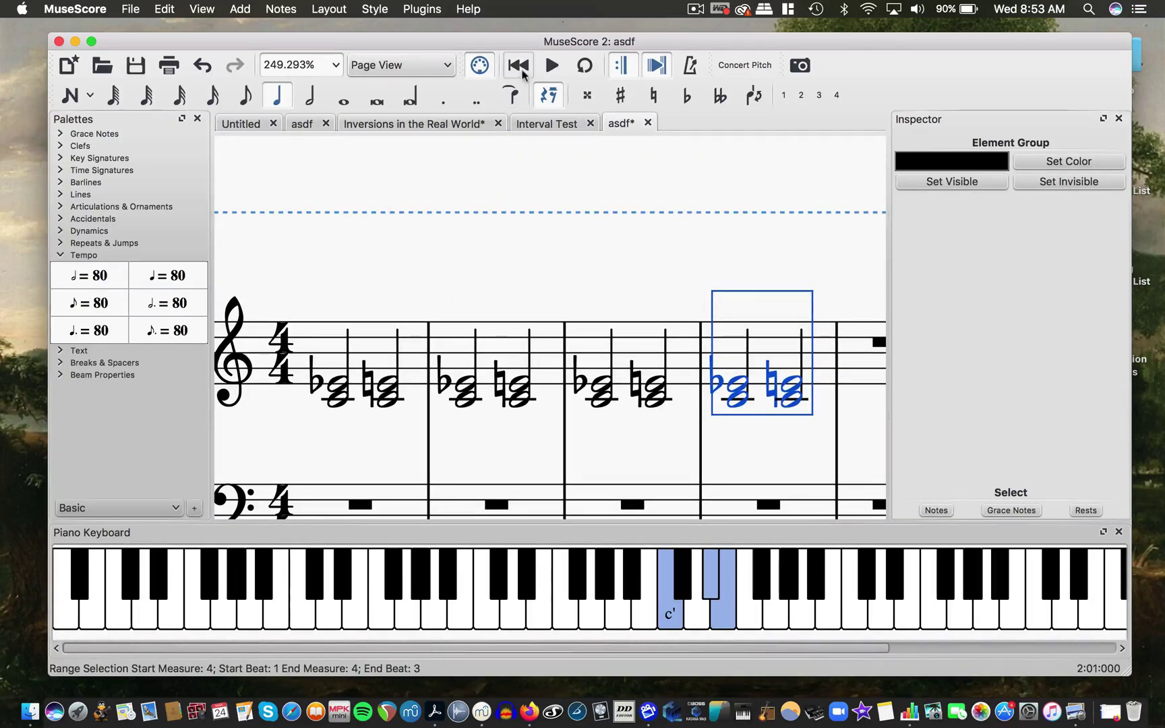
{"action": "left_click", "coordinate": [550, 67]}
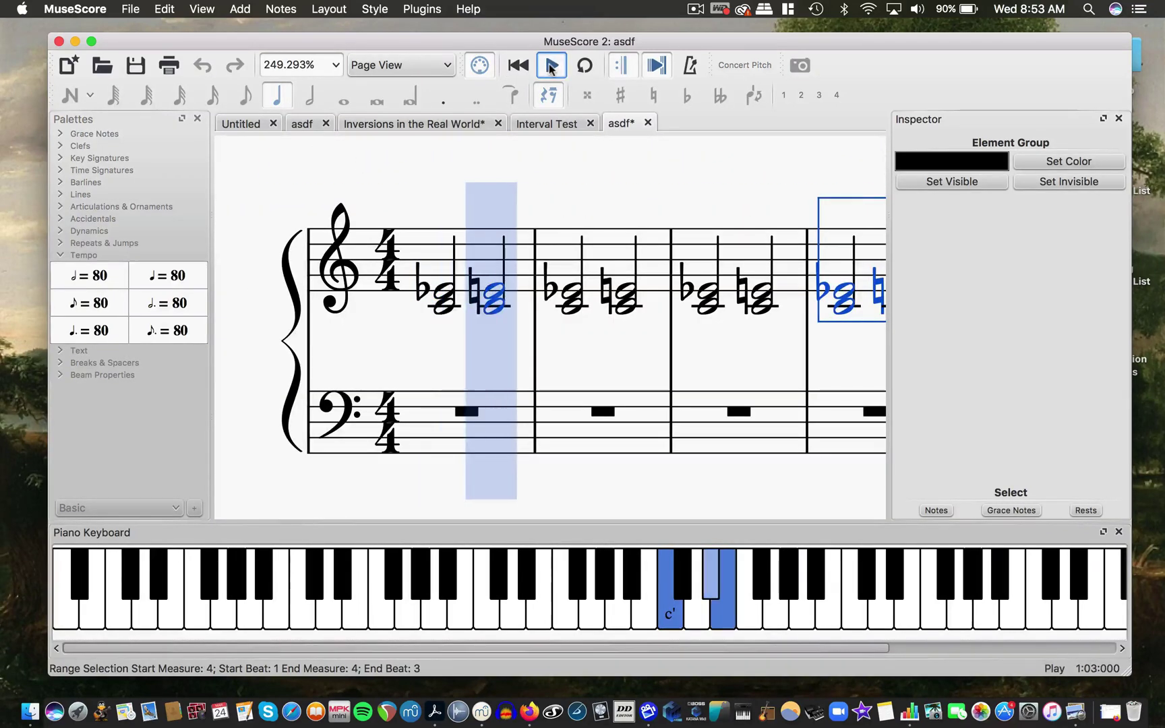
{"action": "left_click", "coordinate": [546, 67]}
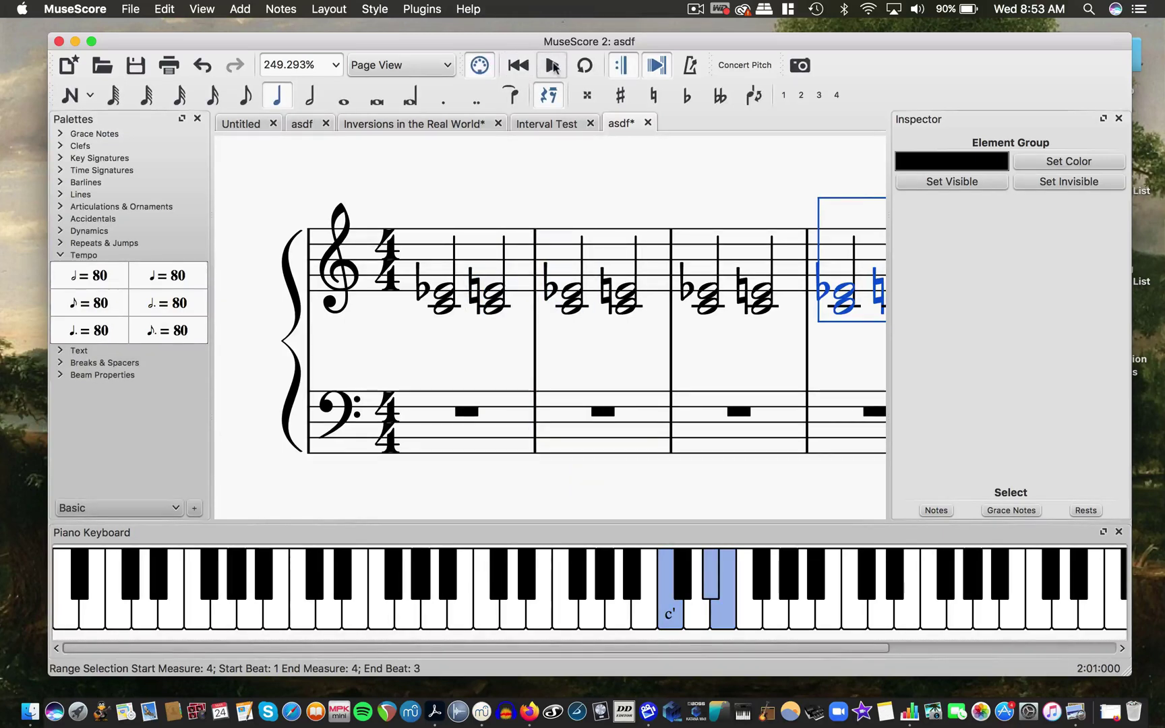
{"action": "left_click", "coordinate": [551, 66]}
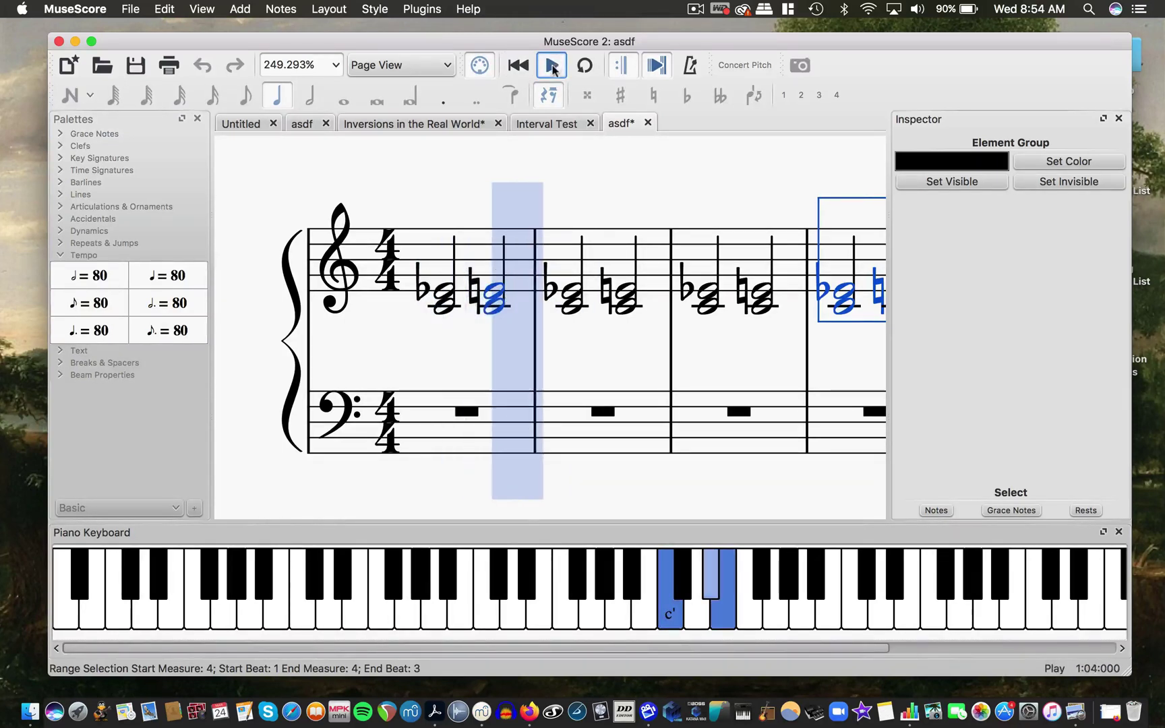
{"action": "left_click", "coordinate": [551, 66]}
{"action": "key", "text": "space"}
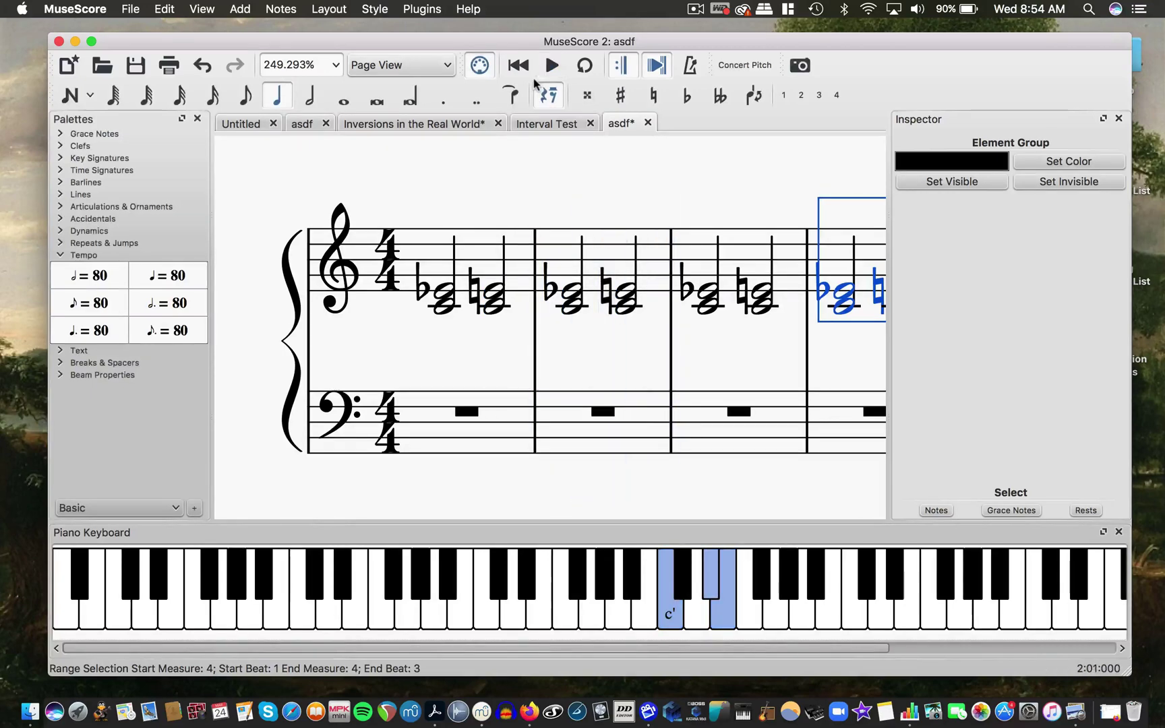
Raise the upper note of the first chord in treble measure 4 by semitones to A-sharp4
{"action": "scroll", "coordinate": [623, 293], "scroll_direction": "right", "scroll_amount": 3}
{"action": "scroll", "coordinate": [623, 293], "scroll_direction": "up", "scroll_amount": 1}
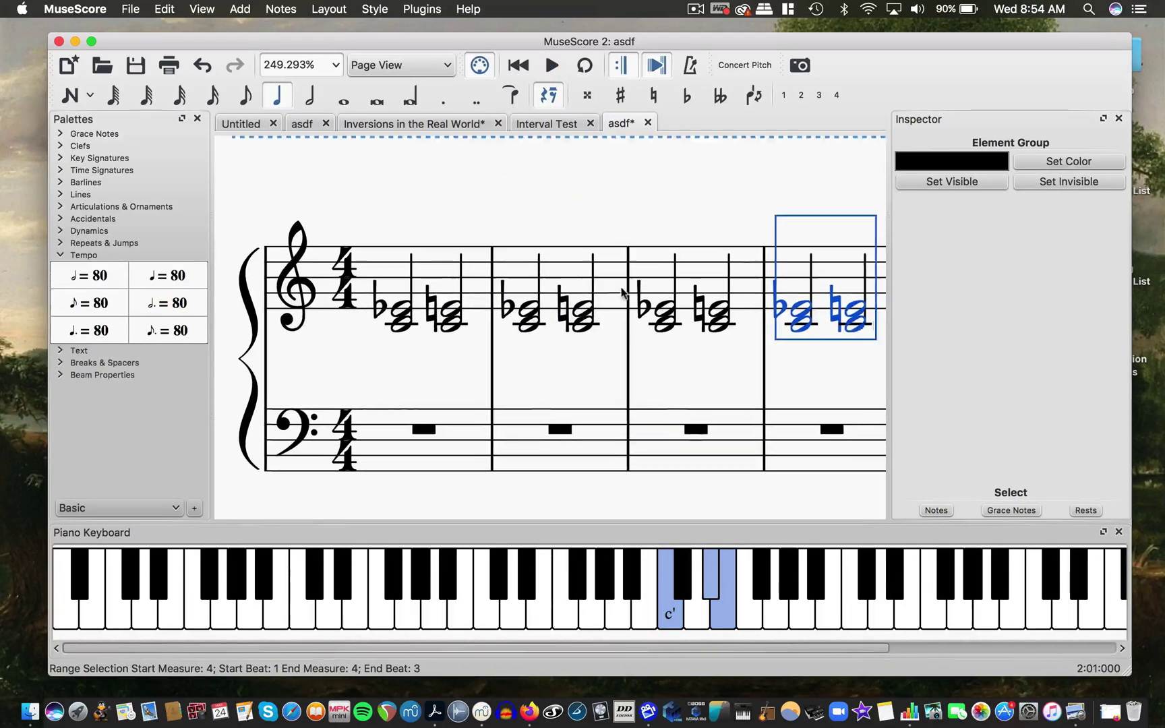
{"action": "scroll", "coordinate": [389, 329], "scroll_direction": "up", "scroll_amount": 1}
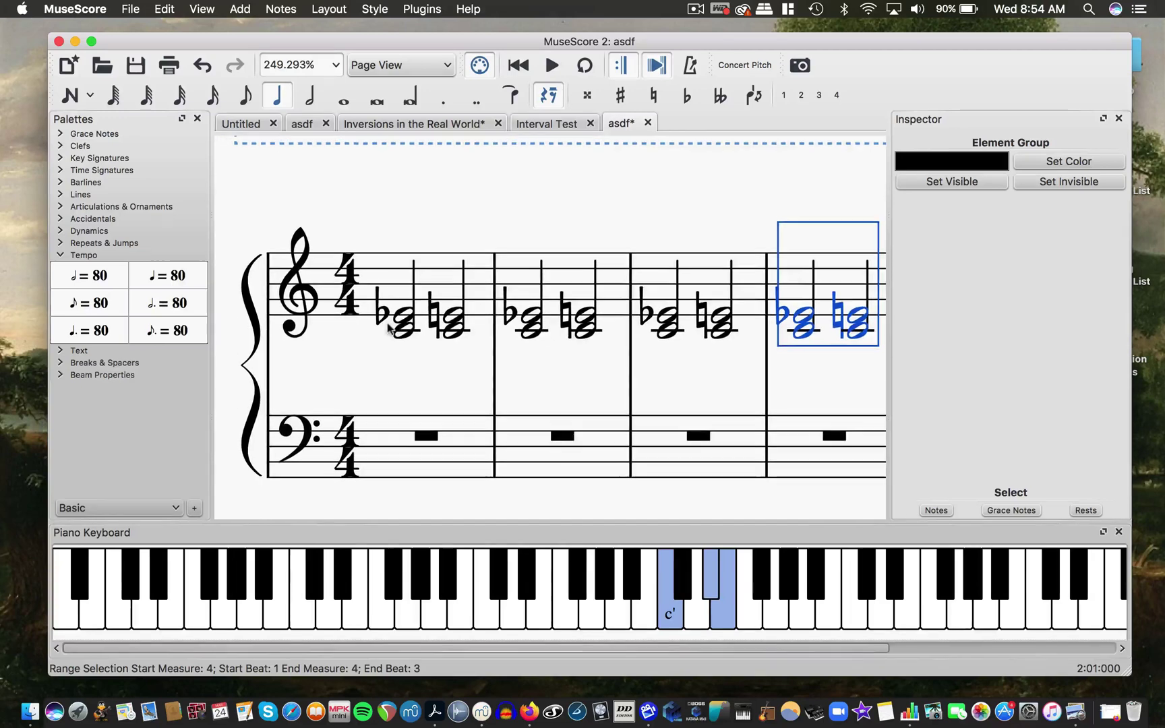
{"action": "left_click", "coordinate": [797, 329]}
{"action": "key", "text": "Up"}
{"action": "key", "text": "Up"}
{"action": "key", "text": "Up"}
{"action": "key", "text": "Up"}
{"action": "key", "text": "Up"}
{"action": "key", "text": "Up"}
{"action": "key", "text": "Up"}
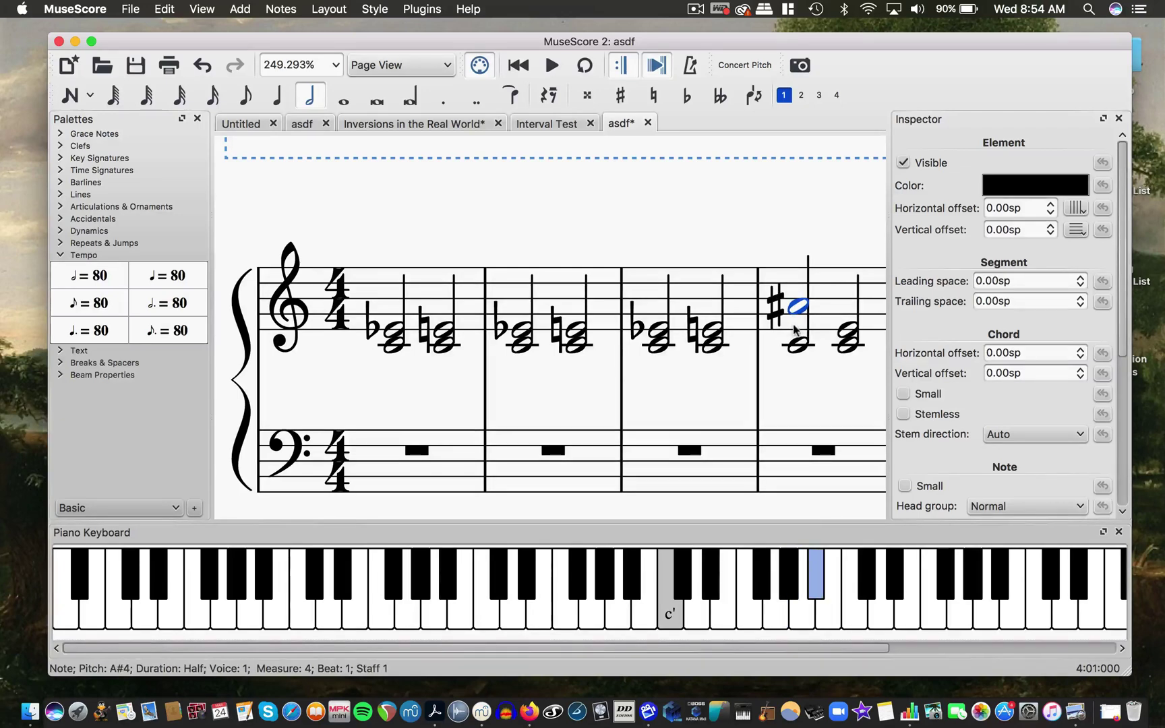
Lower the upper note of measure 4's first chord by semitones through A-flat4 to F4
{"action": "key", "text": "Down"}
{"action": "key", "text": "Down"}
{"action": "scroll", "coordinate": [794, 329], "scroll_direction": "right", "scroll_amount": 3}
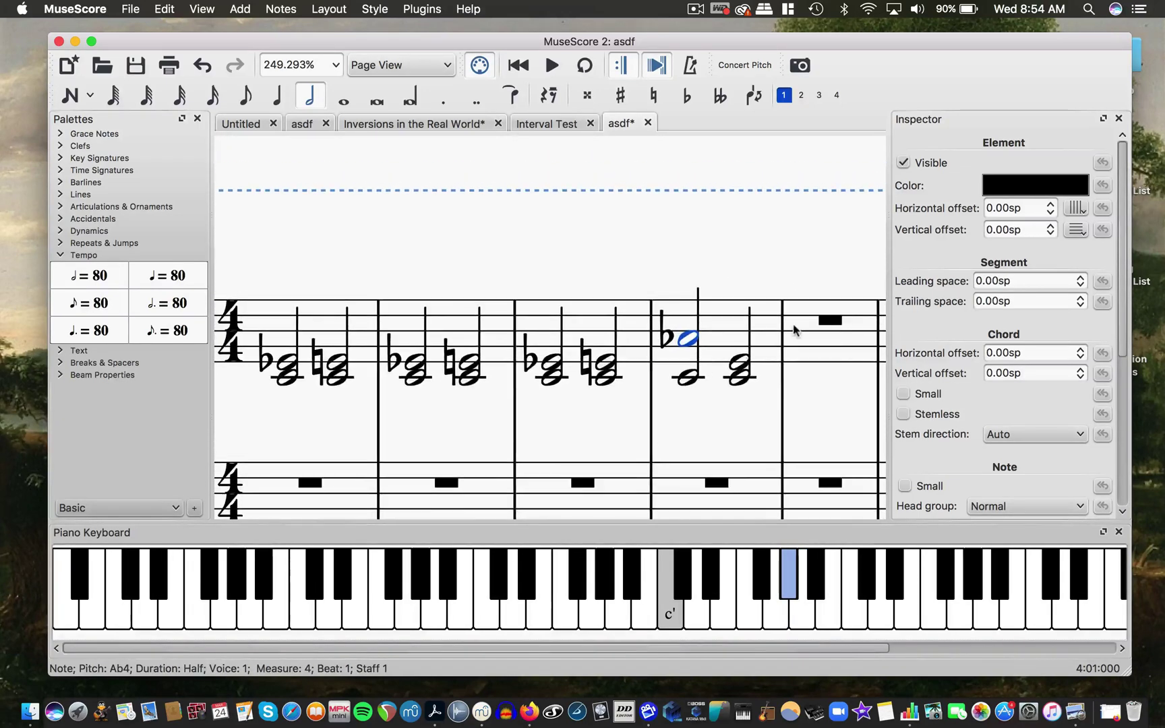
{"action": "key", "text": "Down"}
{"action": "key", "text": "Down"}
{"action": "key", "text": "Down"}
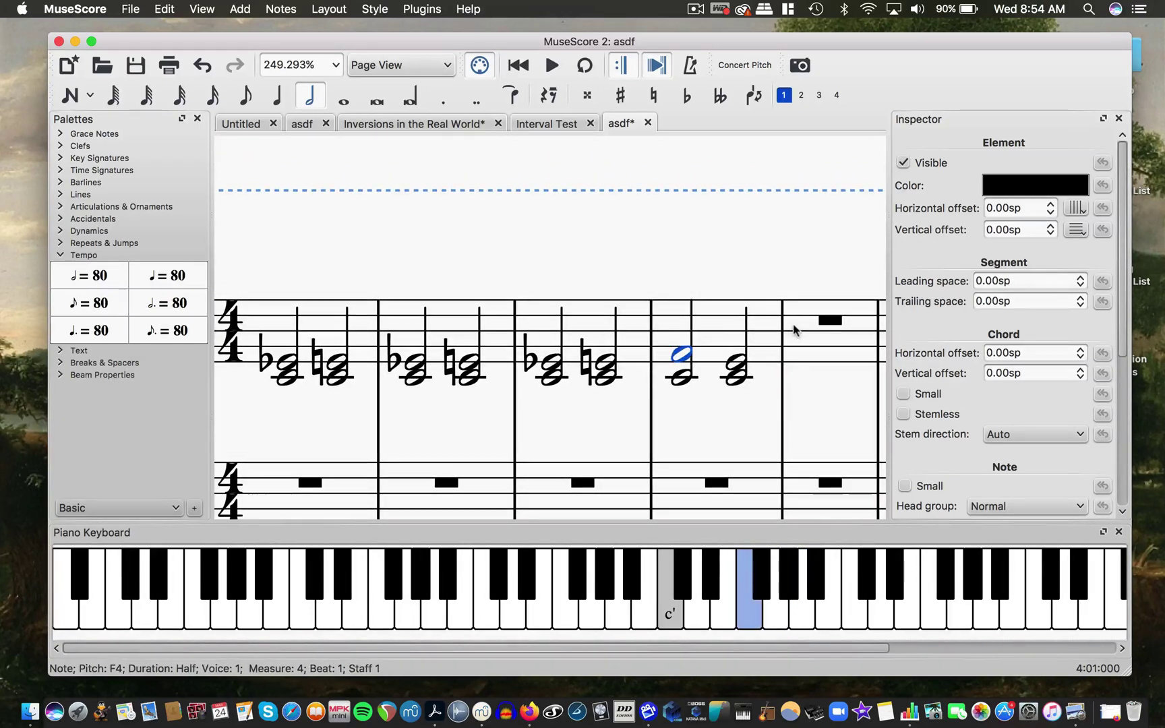
Move the upper note of measure 4's first chord between G4, G-flat4 and F4, set it to F-sharp4, and clear the selection
{"action": "key", "text": "Up"}
{"action": "key", "text": "Up"}
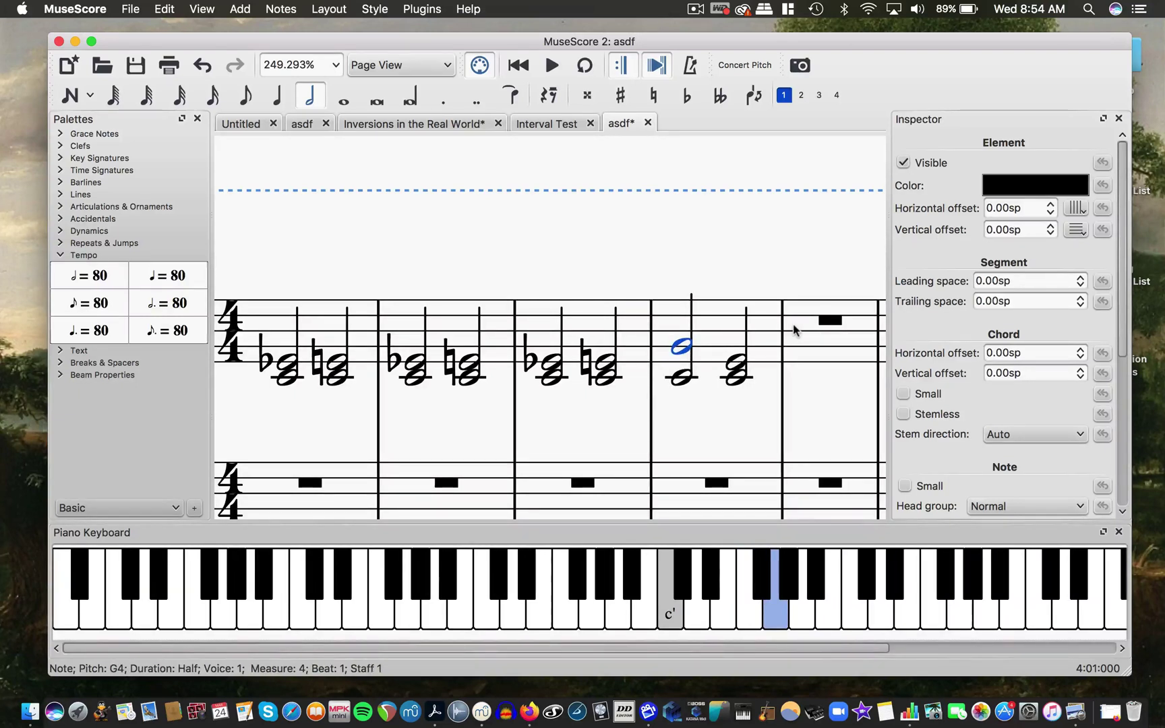
{"action": "key", "text": "Down"}
{"action": "key", "text": "Up"}
{"action": "key", "text": "Down"}
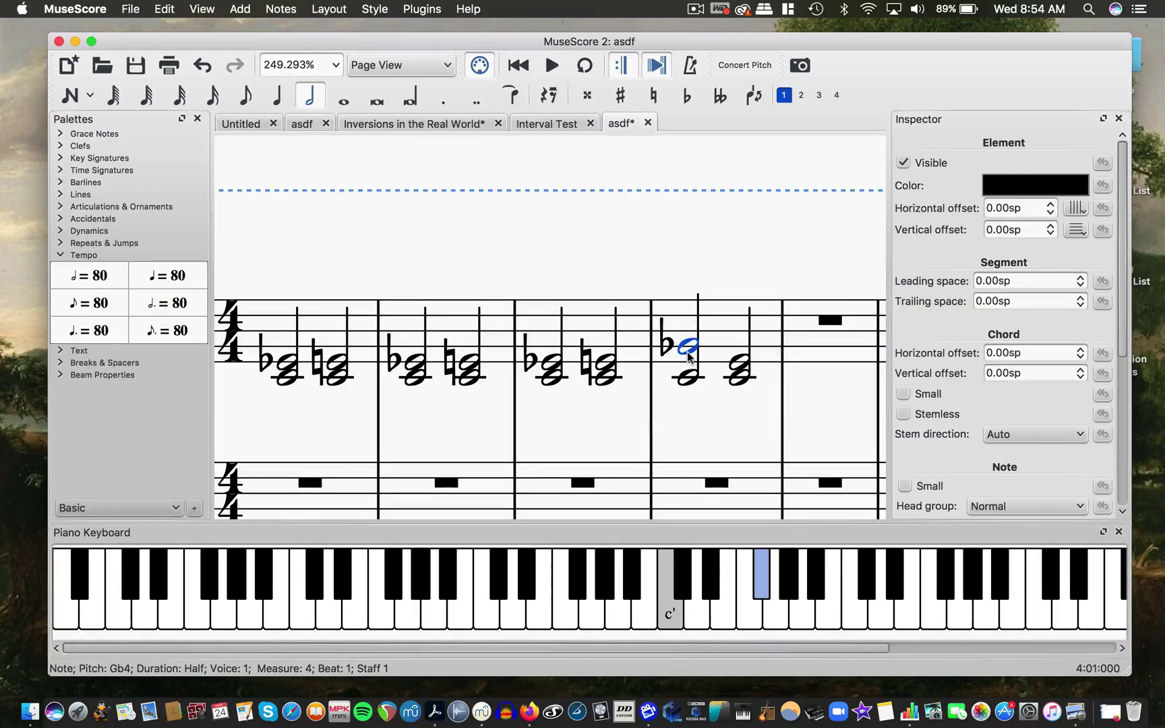
{"action": "key", "text": "Down"}
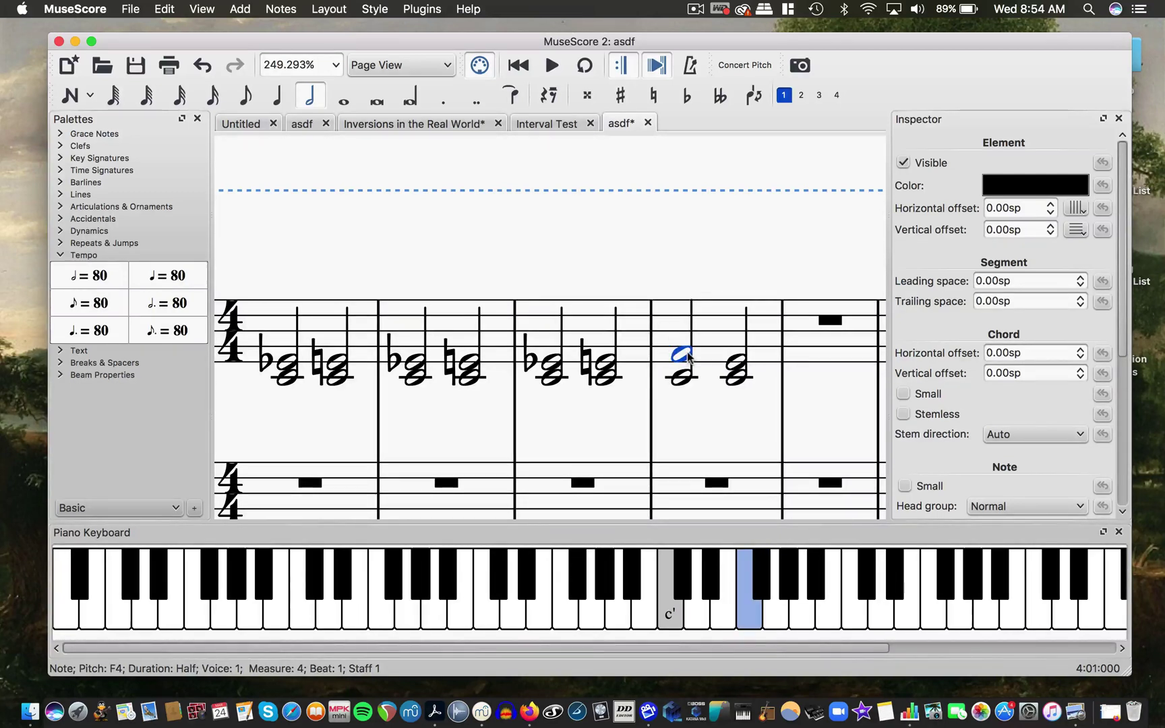
{"action": "key", "text": "Up"}
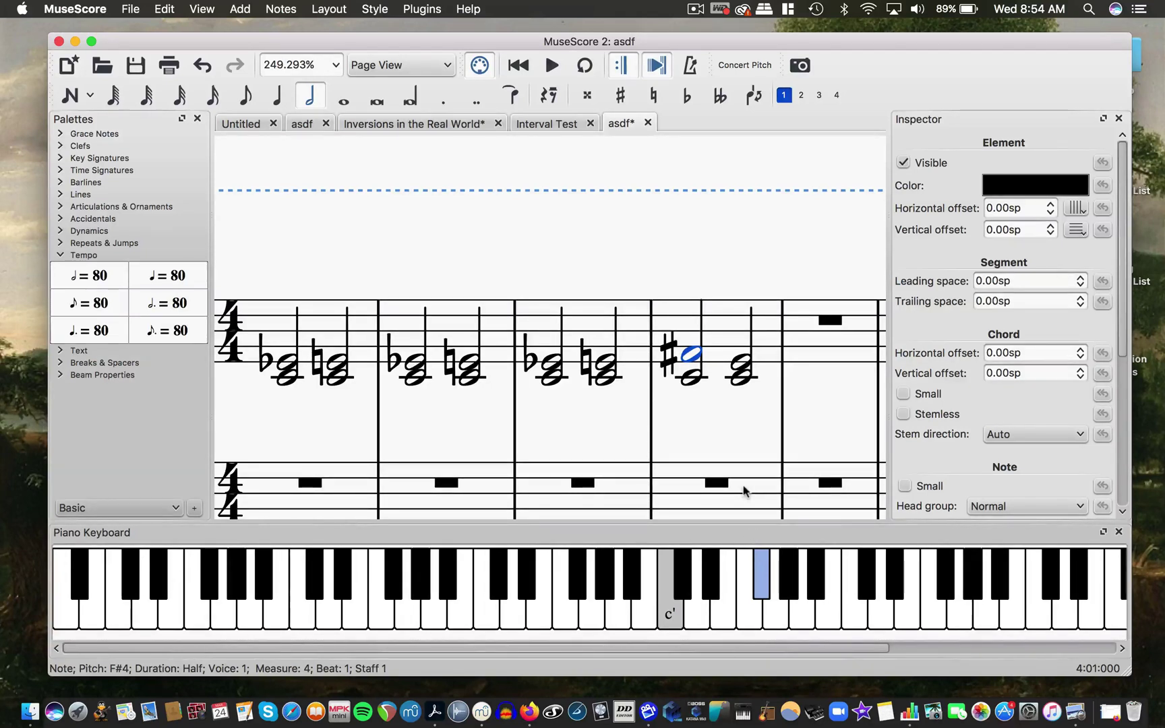
{"action": "left_click", "coordinate": [707, 411]}
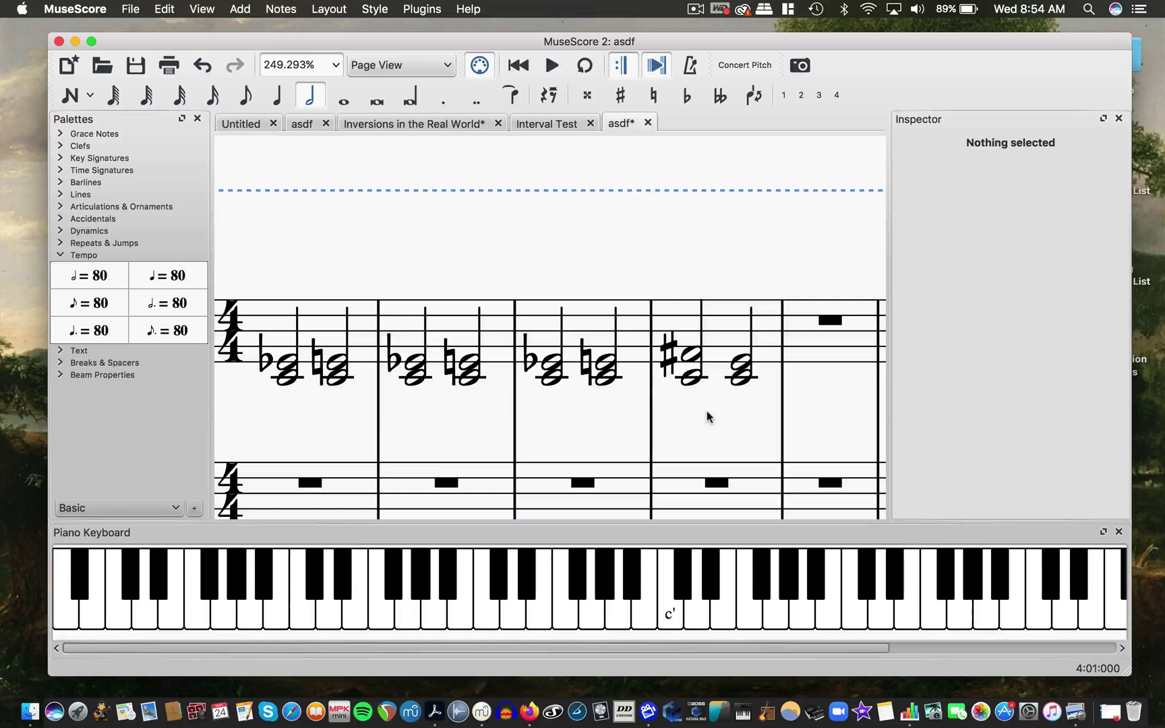
Raise the upper note of measure 4's first treble chord to G4, then lower it to G-flat4
{"action": "left_click", "coordinate": [693, 352]}
{"action": "key", "text": "Up"}
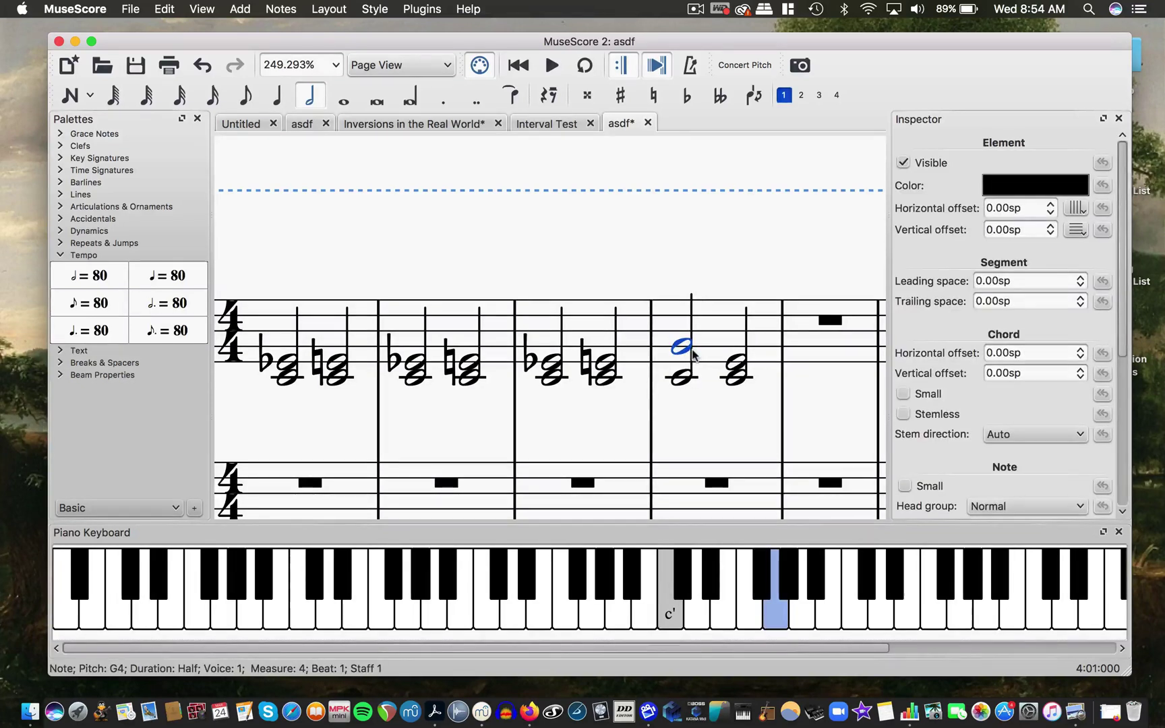
{"action": "key", "text": "Down"}
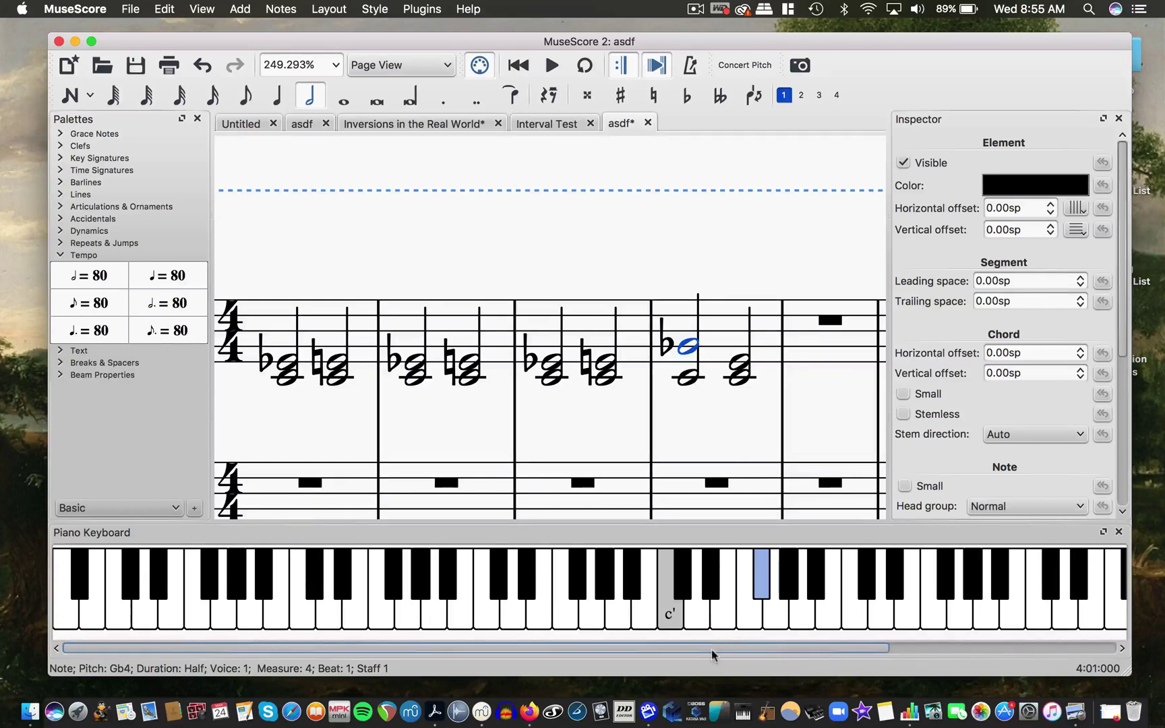
{"action": "scroll", "coordinate": [645, 503], "scroll_direction": "left", "scroll_amount": 3}
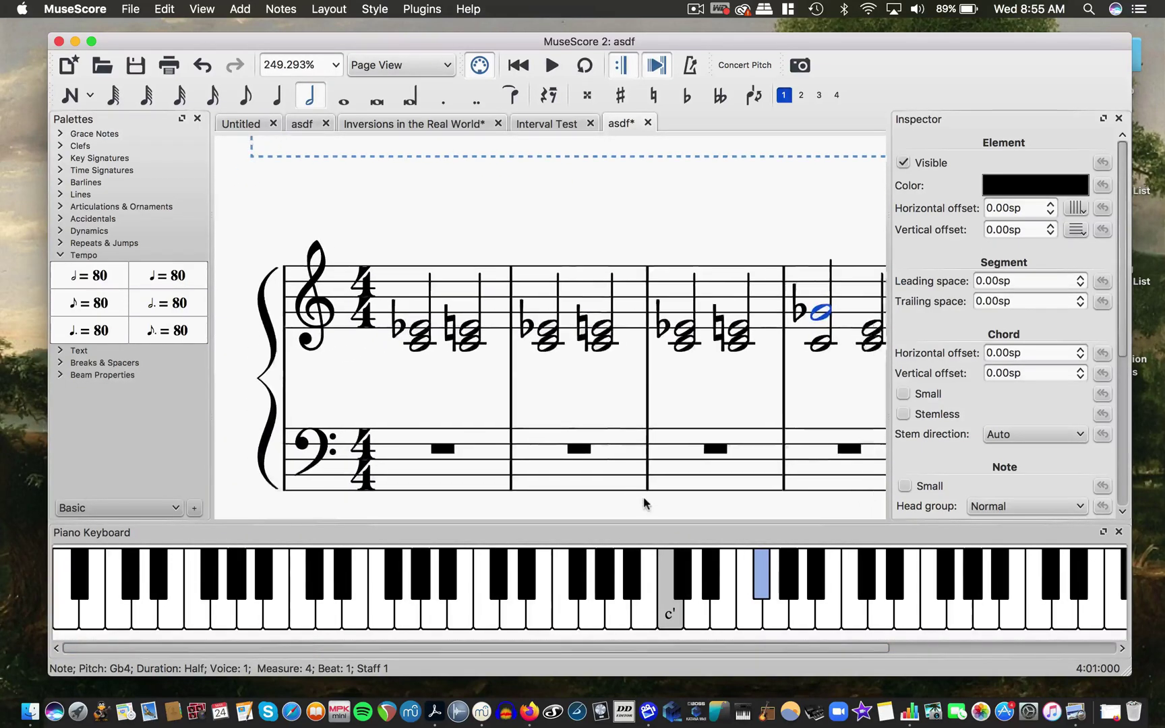
{"action": "scroll", "coordinate": [645, 503], "scroll_direction": "right", "scroll_amount": 3}
{"action": "scroll", "coordinate": [646, 502], "scroll_direction": "down", "scroll_amount": 2}
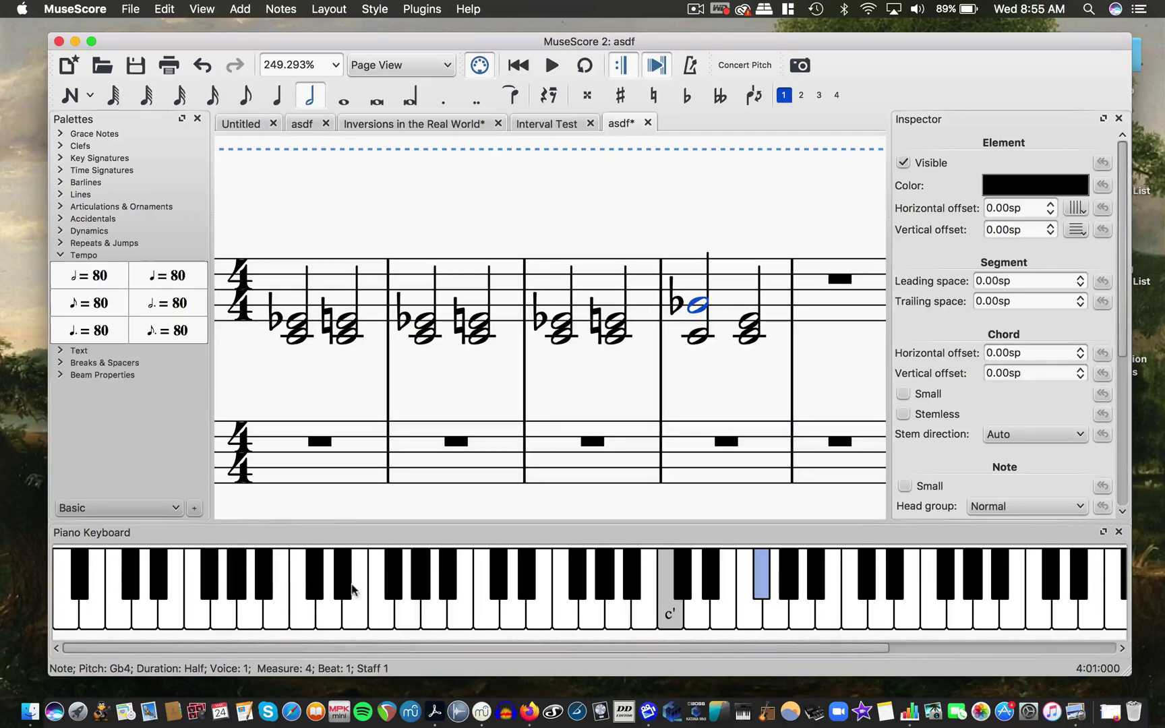
Audition low thirds on the piano keyboard, comparing C2–E2 with C2–E-flat2
{"action": "left_click", "coordinate": [283, 596]}
{"action": "left_click", "coordinate": [305, 607]}
{"action": "left_click", "coordinate": [348, 619]}
{"action": "left_click", "coordinate": [310, 618]}
{"action": "left_click", "coordinate": [341, 594]}
{"action": "left_click", "coordinate": [346, 615]}
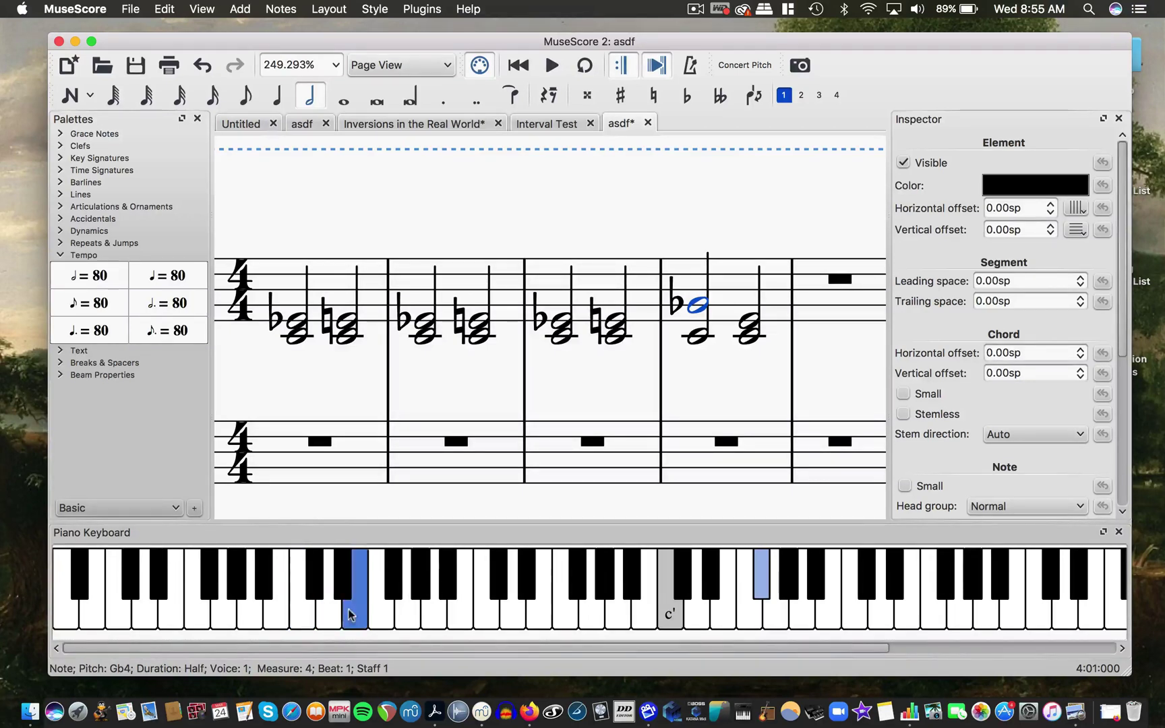
Delete all the chords from treble measures 1 to 4
{"action": "scroll", "coordinate": [671, 383], "scroll_direction": "right", "scroll_amount": 5}
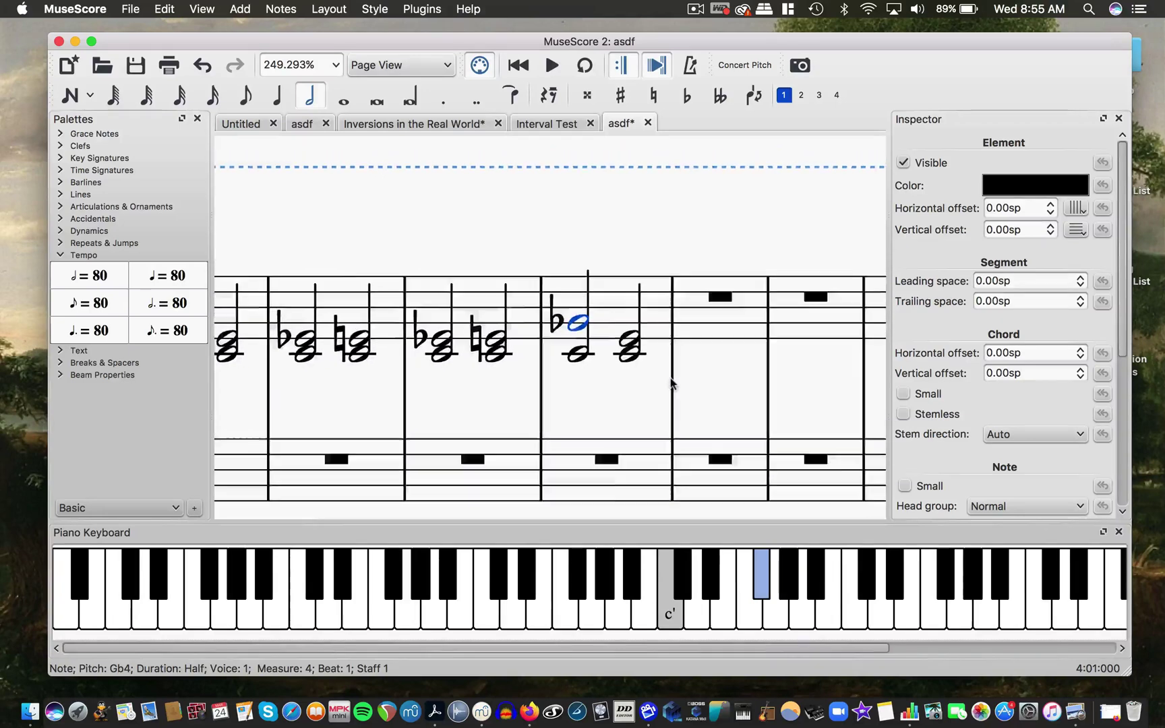
{"action": "scroll", "coordinate": [671, 382], "scroll_direction": "up", "scroll_amount": 2}
{"action": "left_click", "coordinate": [589, 340]}
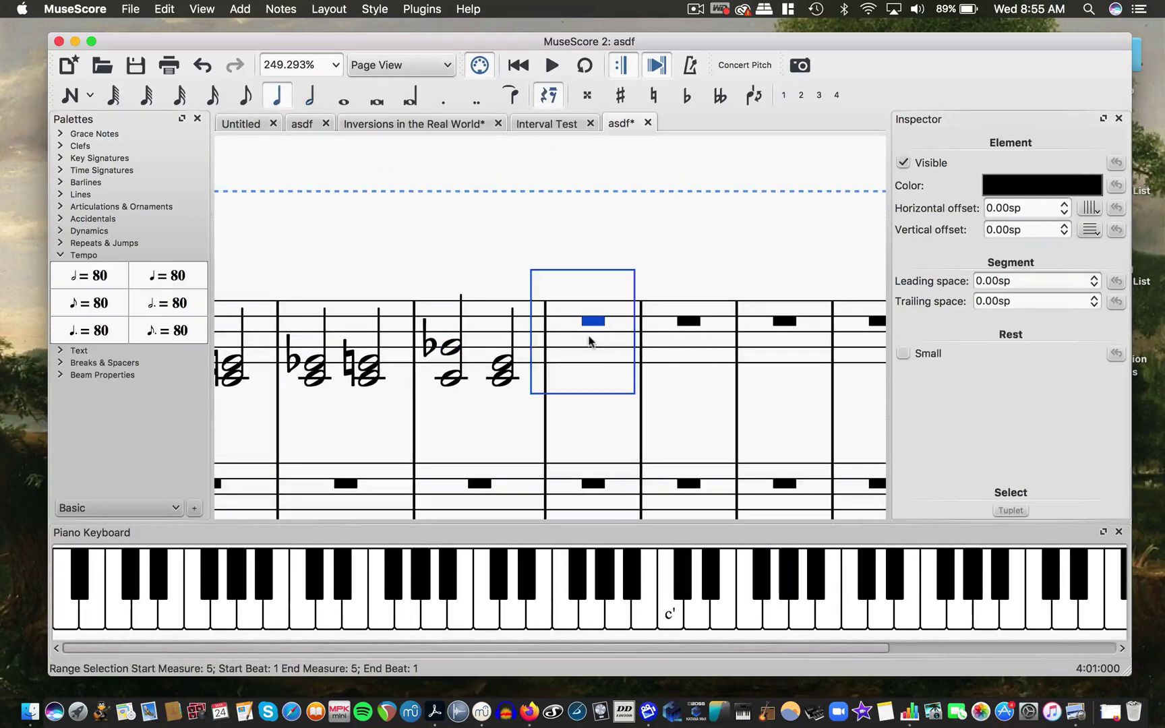
{"action": "left_click", "coordinate": [476, 330]}
{"action": "key", "text": "Delete"}
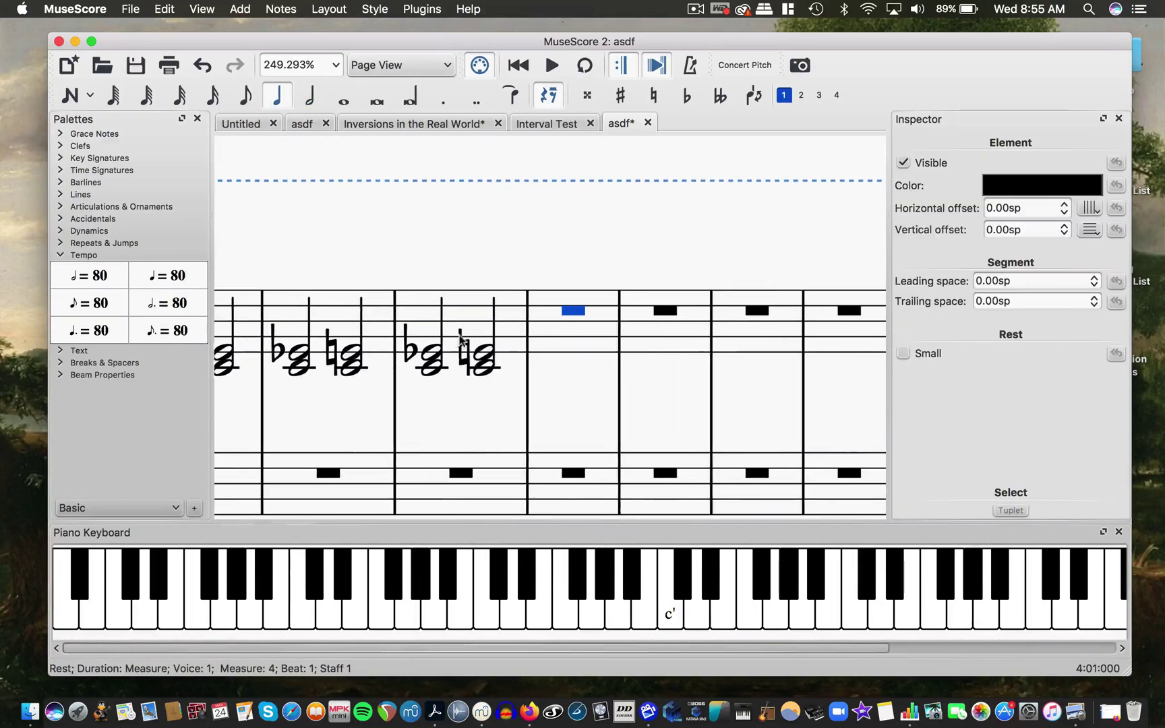
{"action": "key", "text": "ctrl+z"}
{"action": "left_click", "coordinate": [466, 340]}
{"action": "key", "text": "Delete"}
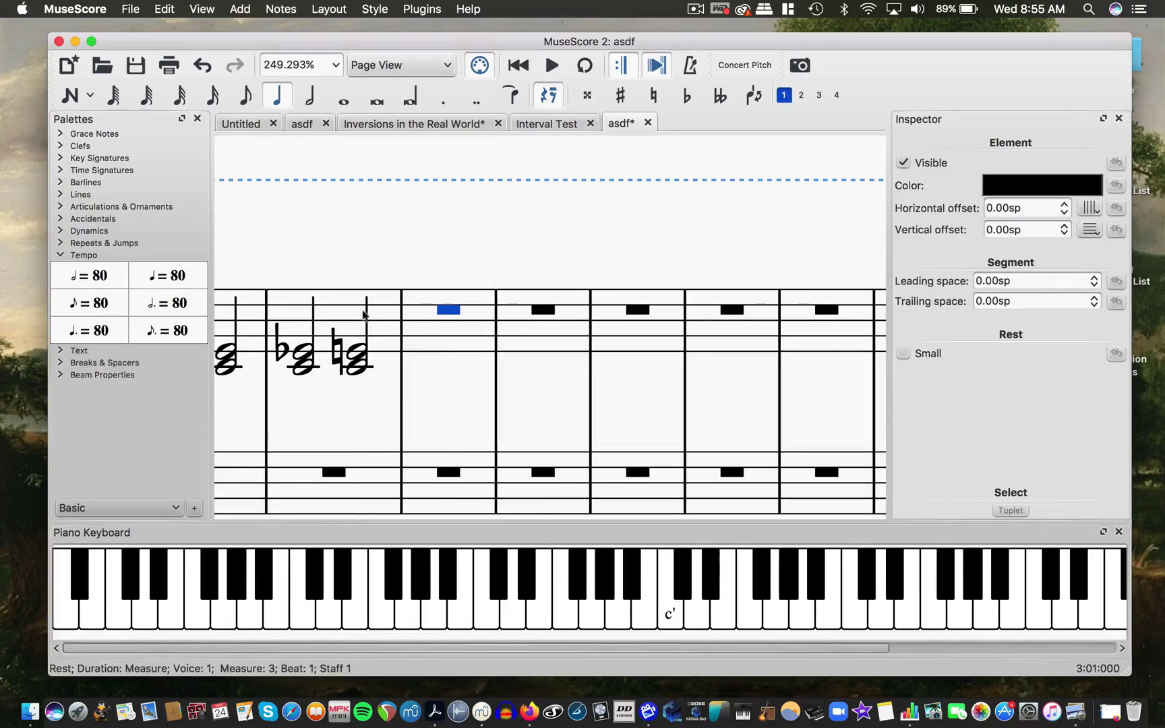
{"action": "left_click", "coordinate": [449, 294]}
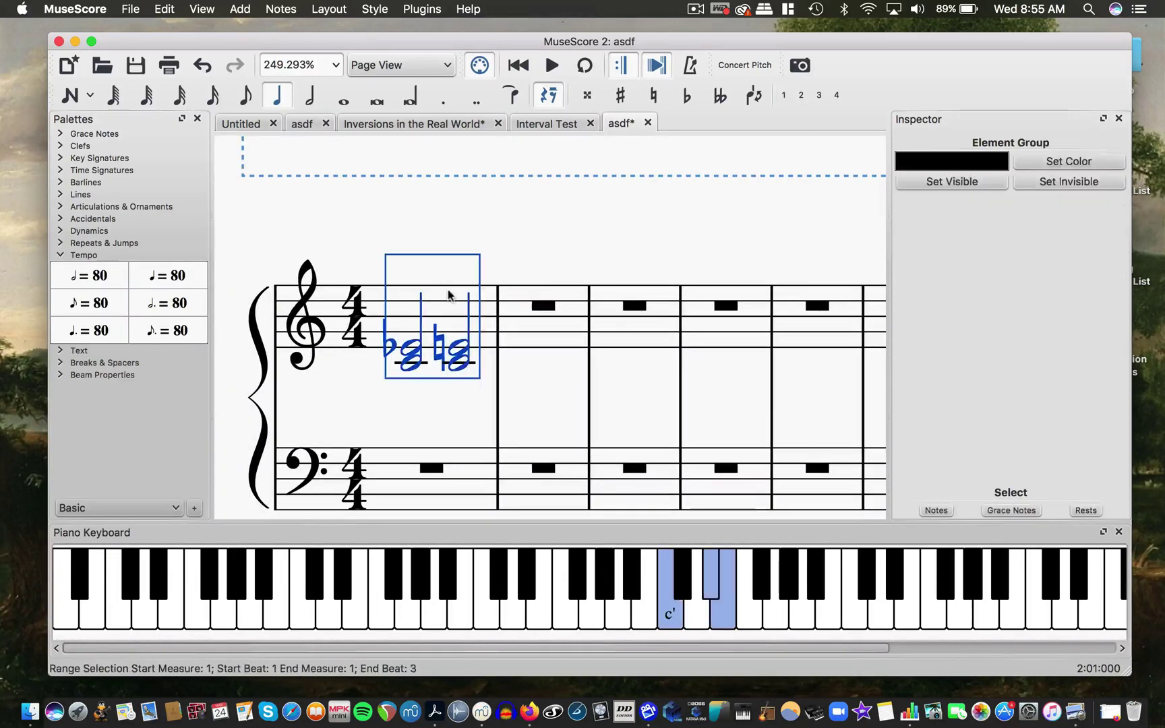
{"action": "key", "text": "Delete"}
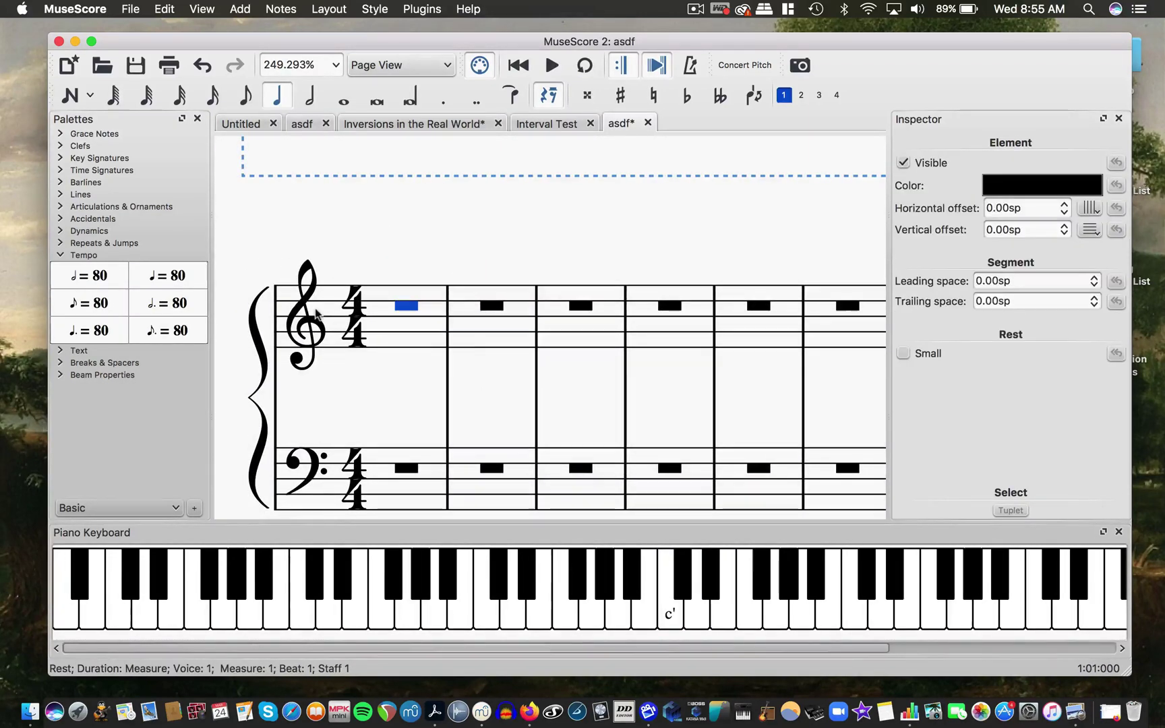
{"action": "left_click", "coordinate": [344, 97]}
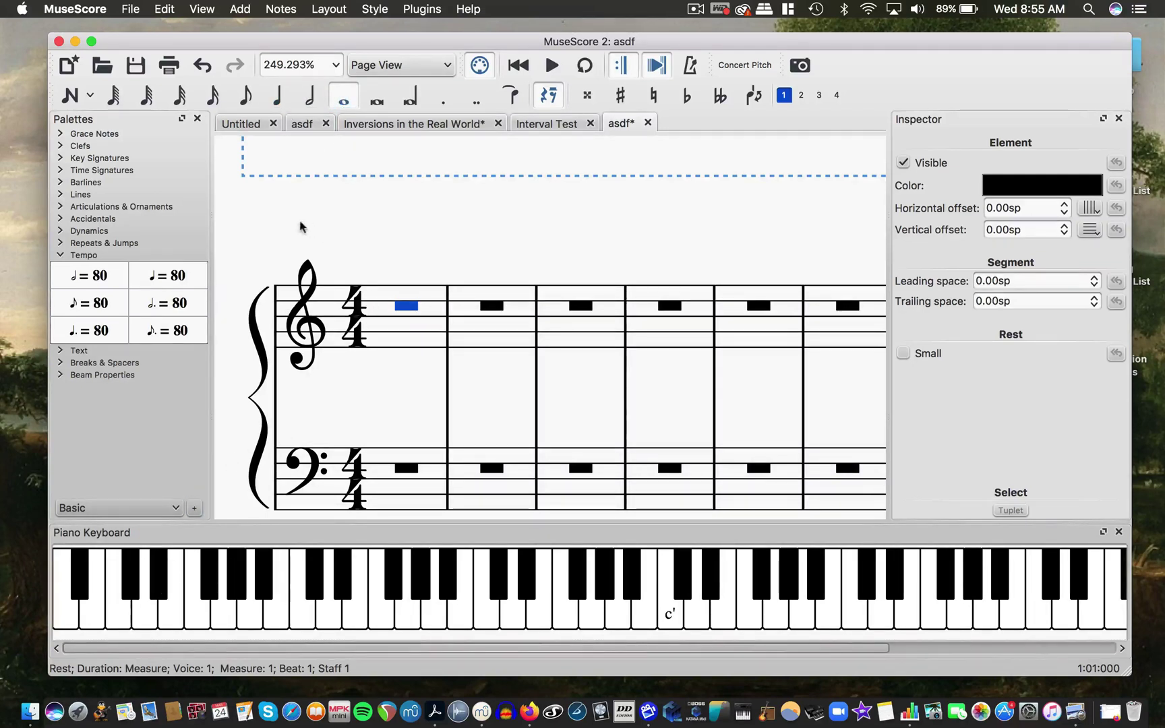
{"action": "key", "text": "n"}
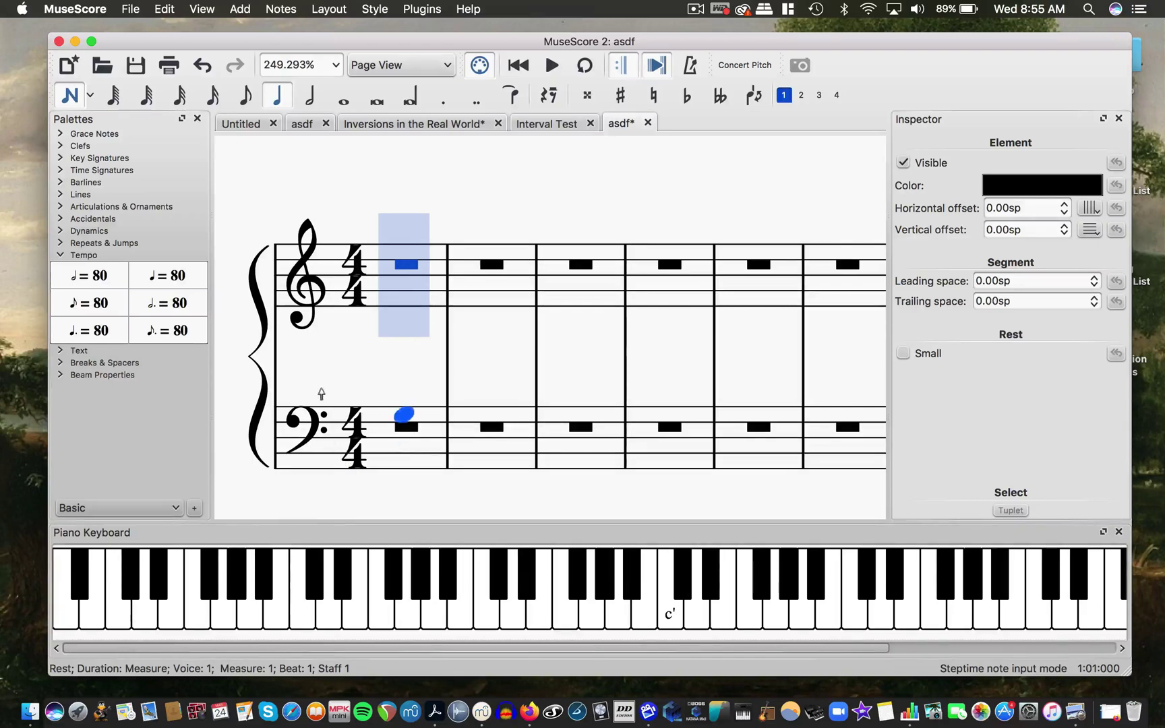
{"action": "left_click", "coordinate": [344, 98]}
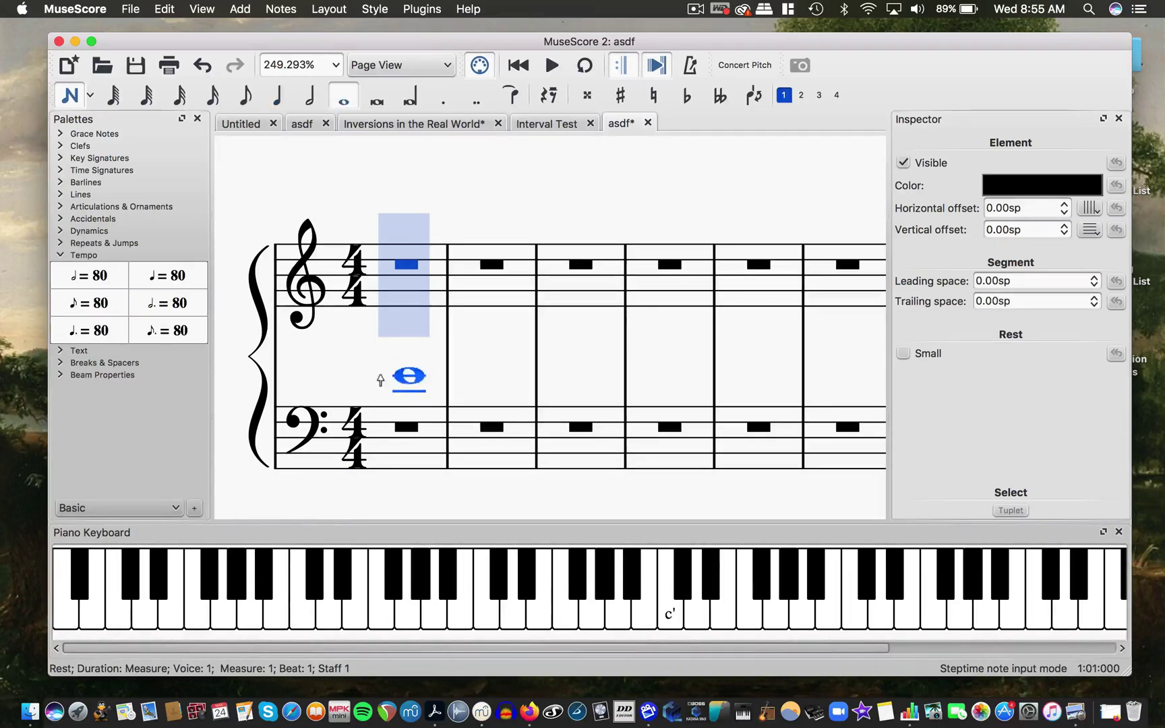
{"action": "left_click", "coordinate": [129, 605]}
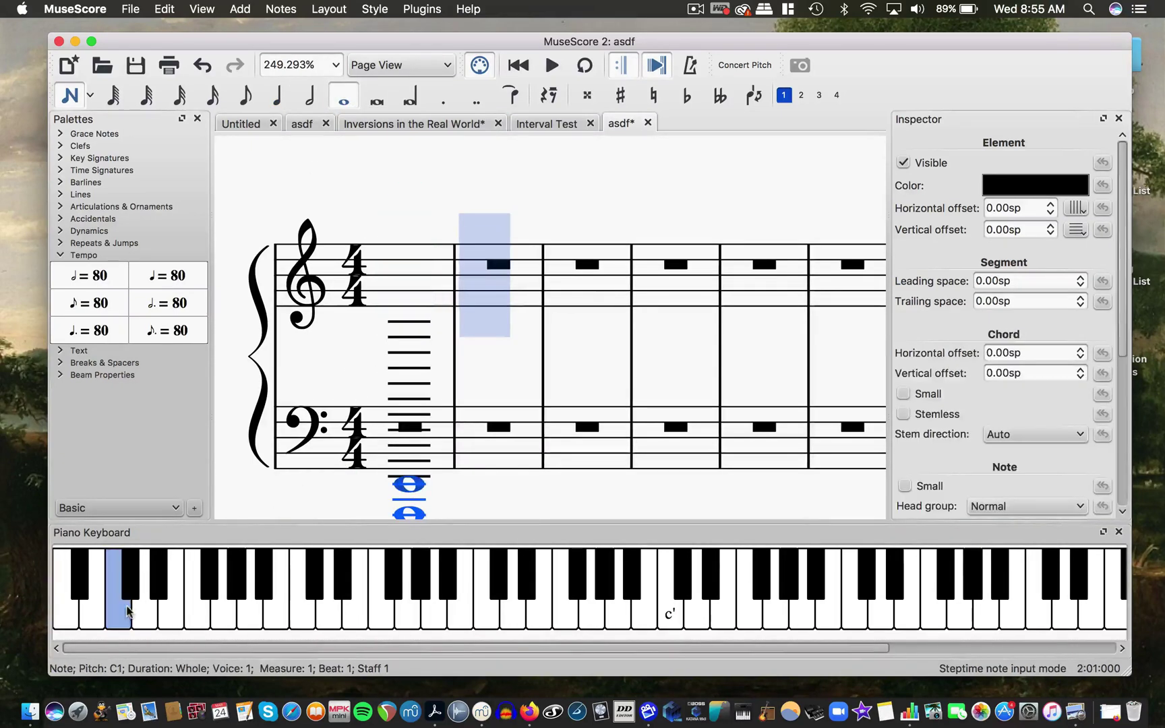
{"action": "left_click", "coordinate": [168, 615]}
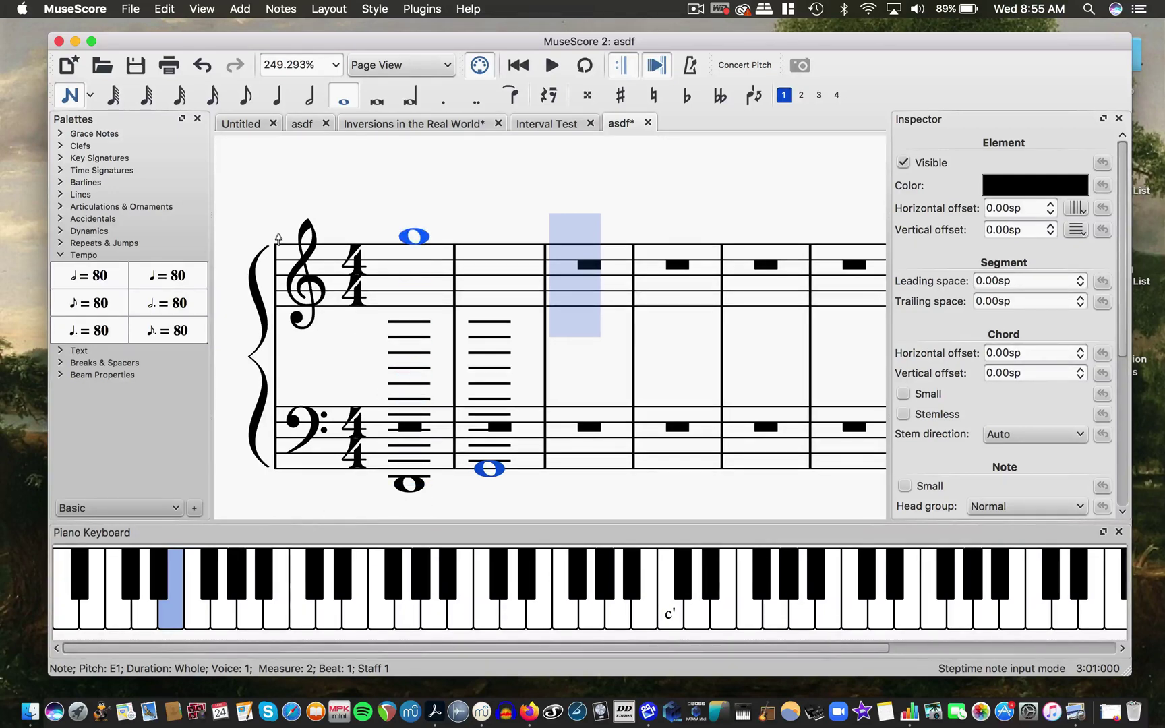
{"action": "key", "text": "super+z"}
{"action": "key", "text": "super+z"}
{"action": "key", "text": "super+z"}
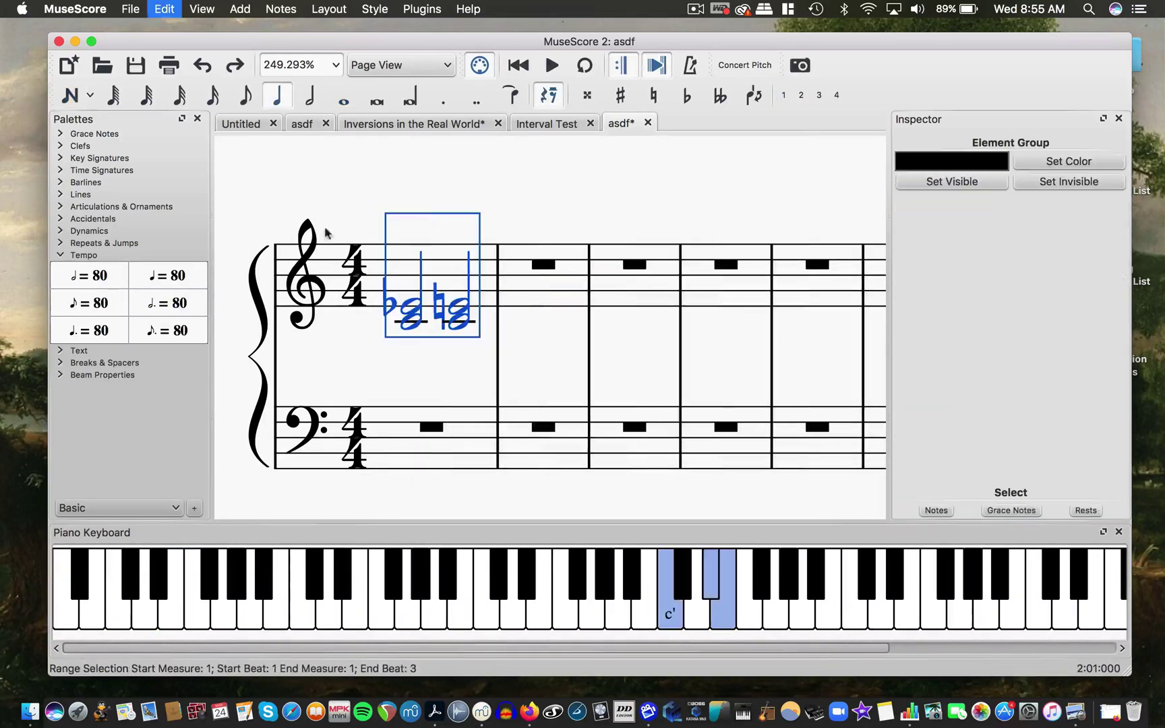
{"action": "key", "text": "Delete"}
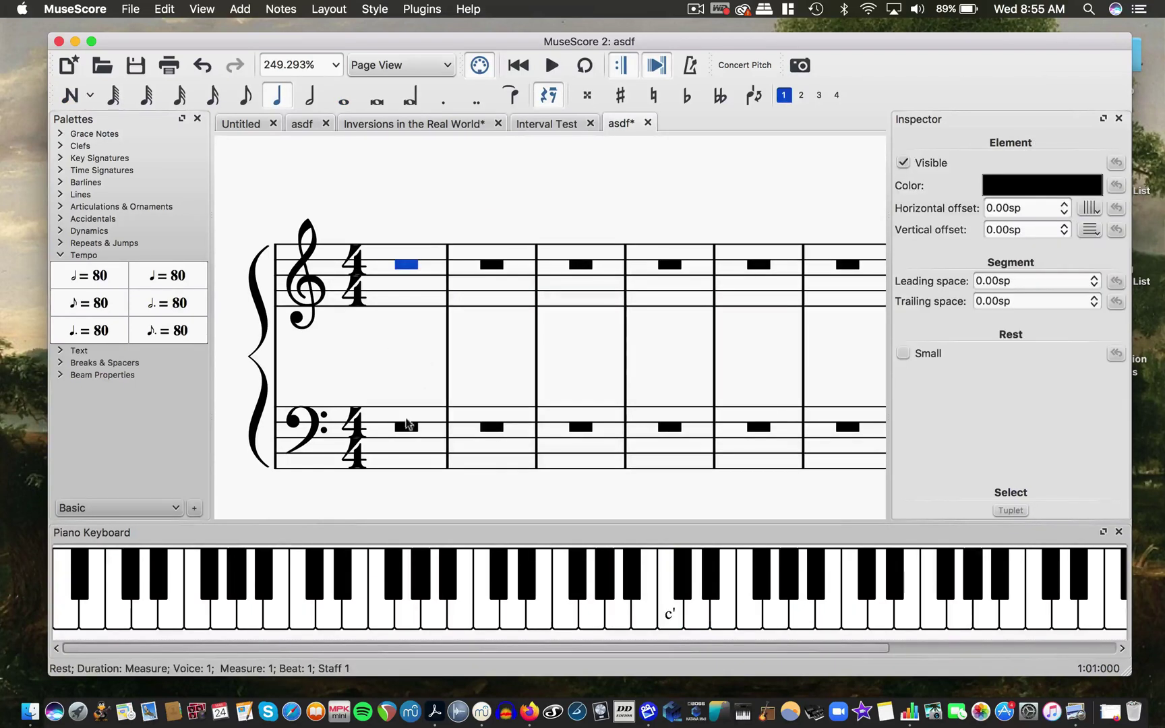
Enter a whole-note C1 in measure 1 of the bass staff
{"action": "left_click", "coordinate": [405, 445]}
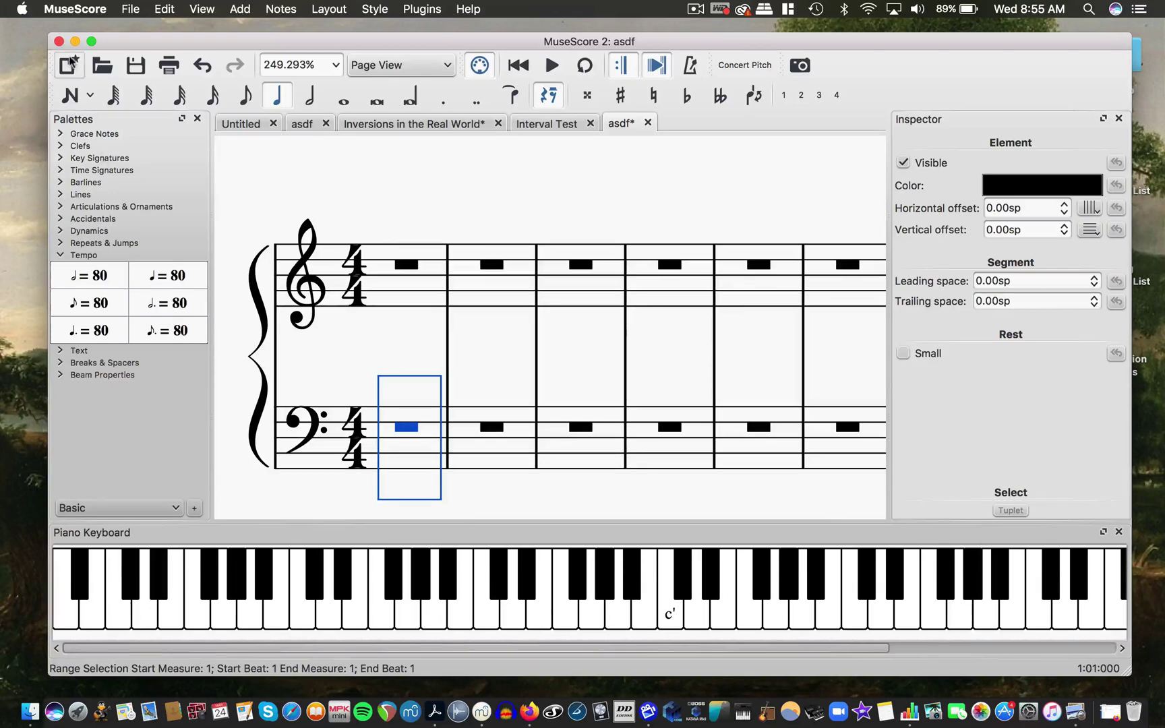
{"action": "left_click", "coordinate": [71, 98]}
{"action": "left_click", "coordinate": [343, 98]}
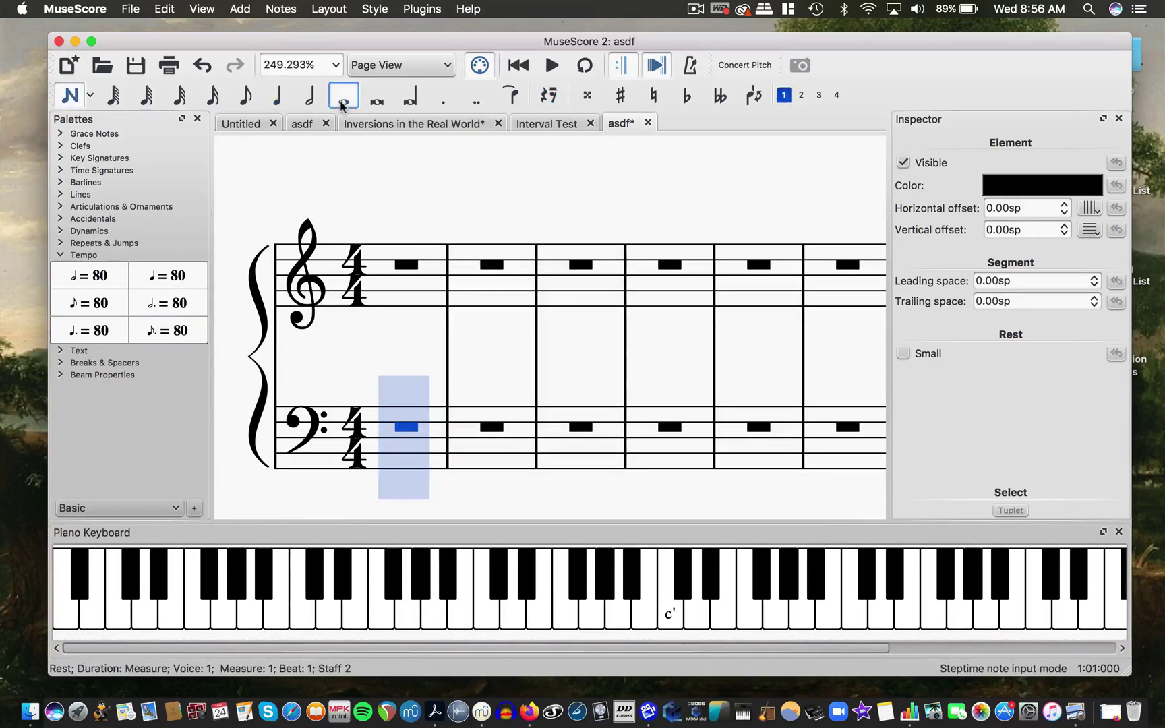
{"action": "left_click", "coordinate": [124, 621]}
{"action": "scroll", "coordinate": [273, 479], "scroll_direction": "down", "scroll_amount": 5}
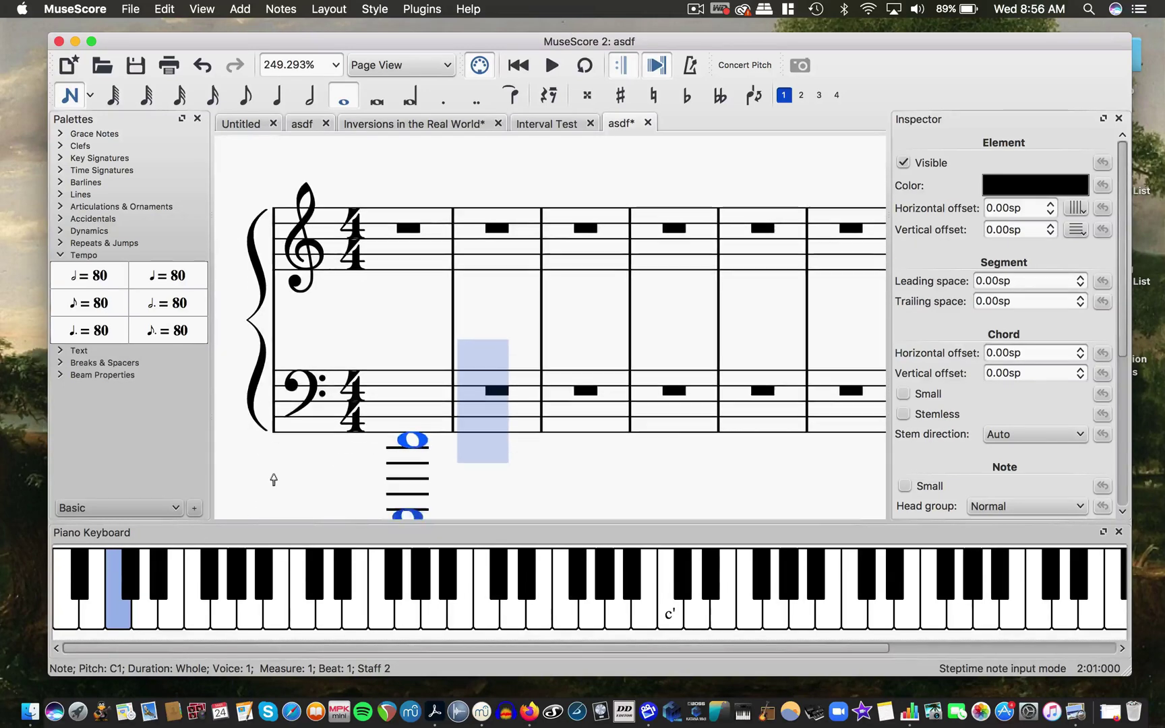
{"action": "key", "text": "e"}
{"action": "scroll", "coordinate": [273, 479], "scroll_direction": "up", "scroll_amount": 5}
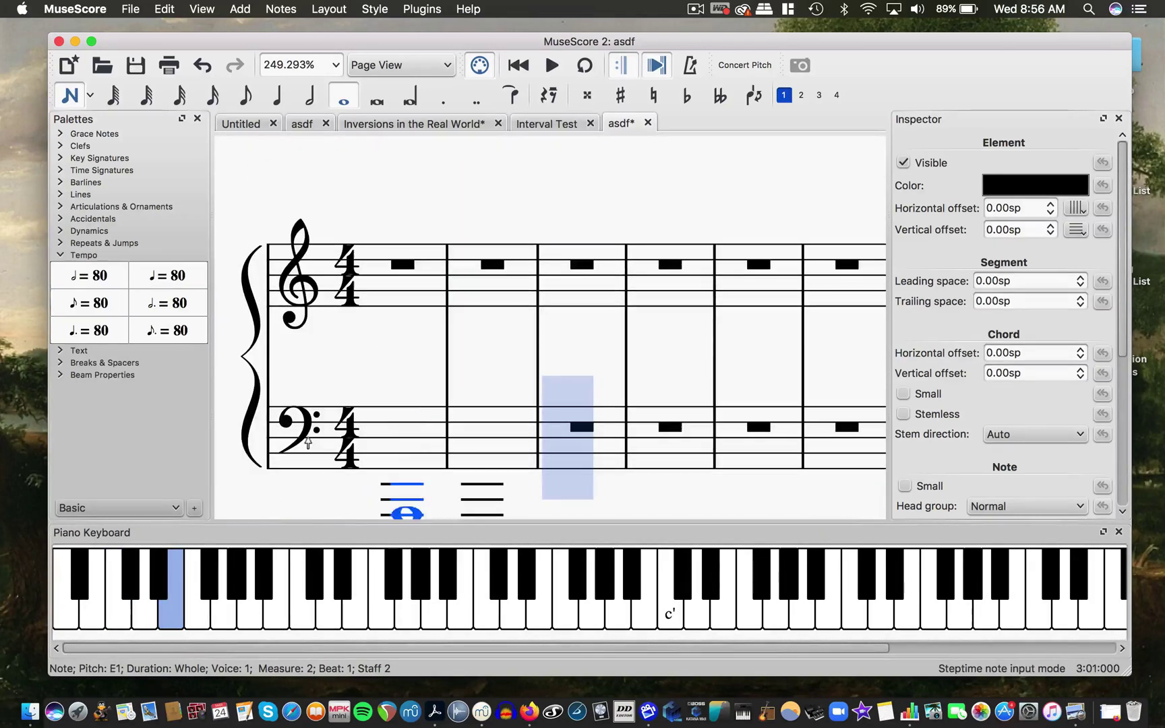
{"action": "scroll", "coordinate": [324, 414], "scroll_direction": "down", "scroll_amount": 5}
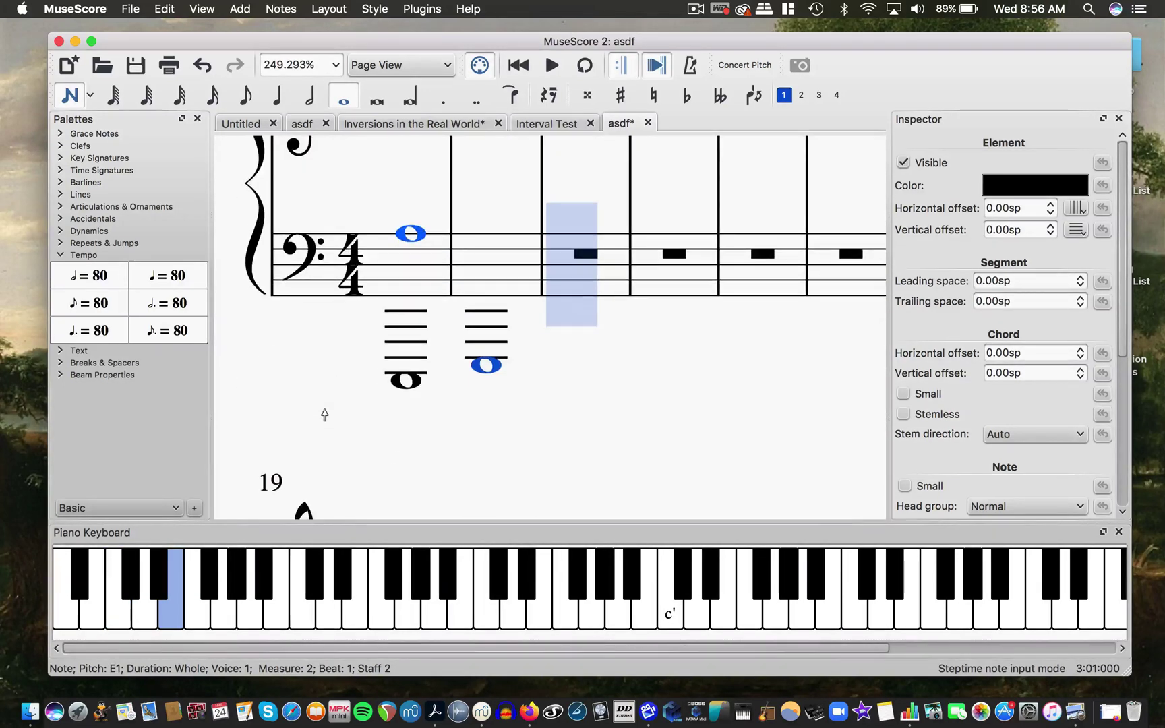
{"action": "key", "text": "super+z"}
{"action": "scroll", "coordinate": [325, 415], "scroll_direction": "up", "scroll_amount": 5}
{"action": "scroll", "coordinate": [351, 485], "scroll_direction": "down", "scroll_amount": 4}
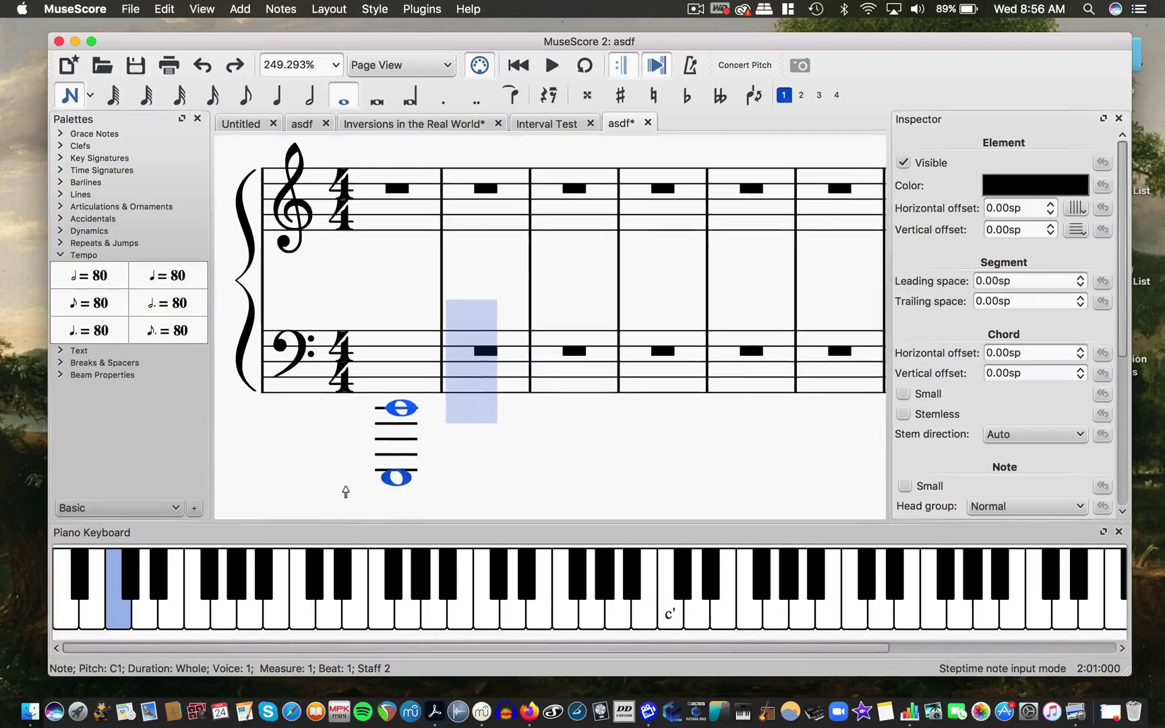
Add a second whole note to bass measure 1's C1 and raise it four semitones to E1, forming a major third
{"action": "key", "text": "Up"}
{"action": "key", "text": "Up"}
{"action": "key", "text": "Up"}
{"action": "key", "text": "Up"}
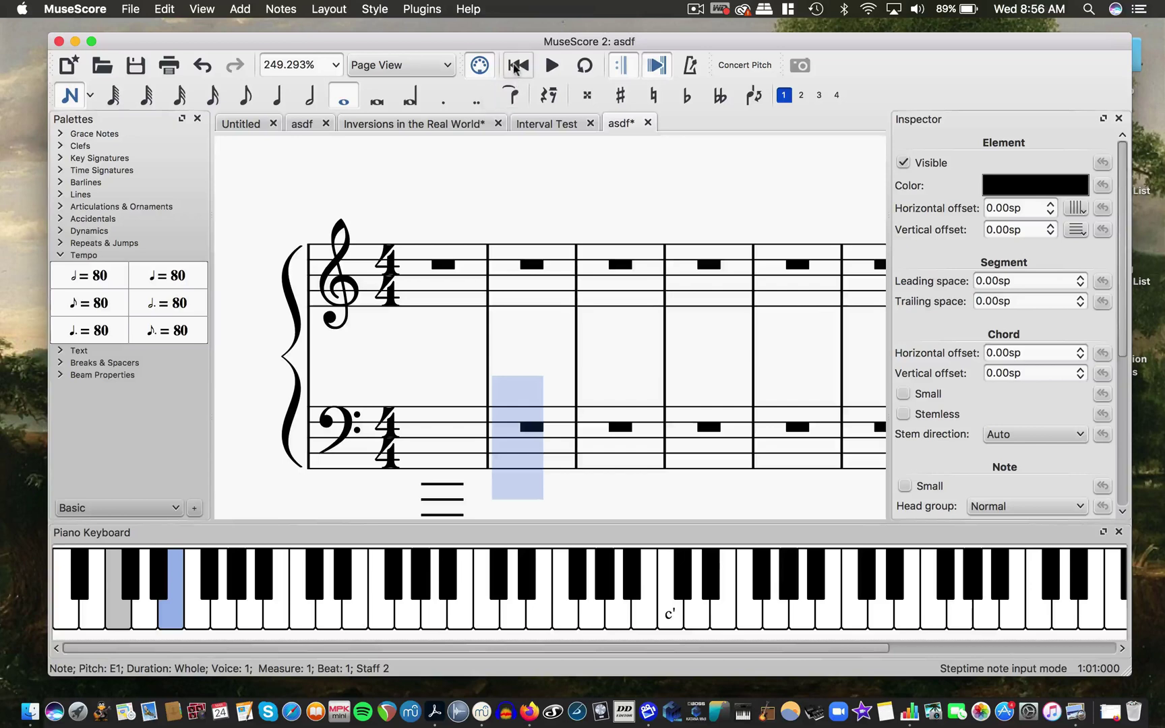
Play back the low C1–E1 chord from measure 1 and stop playback
{"action": "left_click", "coordinate": [552, 65]}
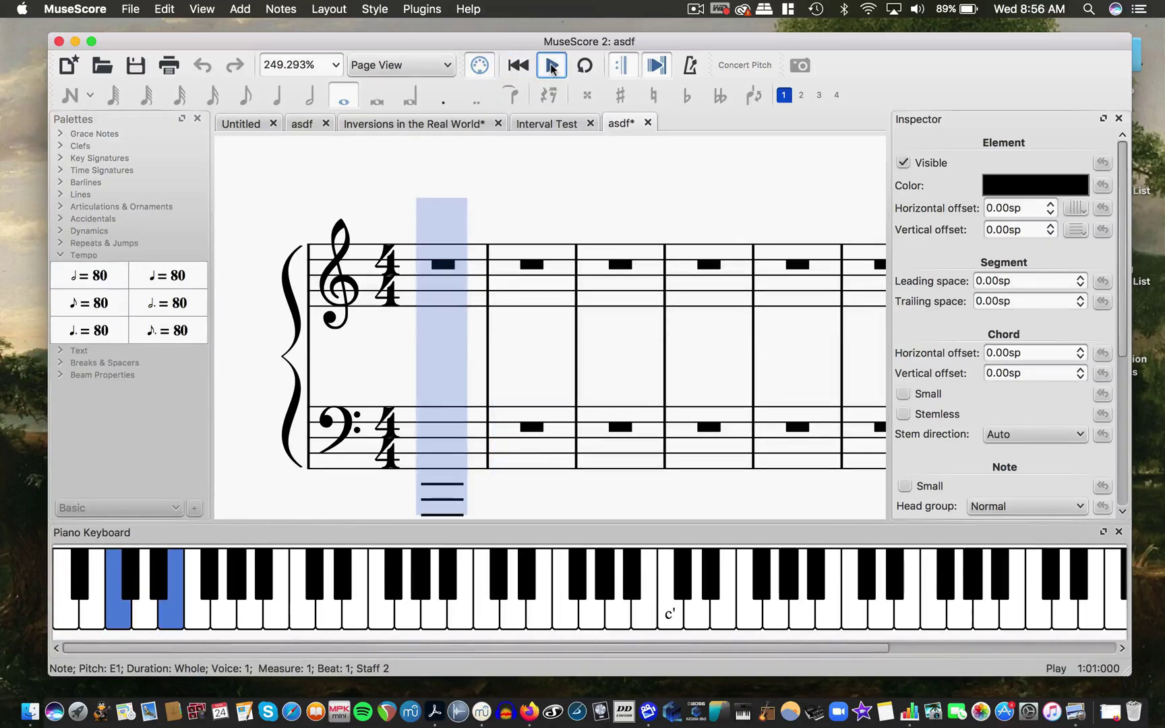
{"action": "left_click", "coordinate": [552, 66]}
{"action": "scroll", "coordinate": [511, 253], "scroll_direction": "down", "scroll_amount": 5}
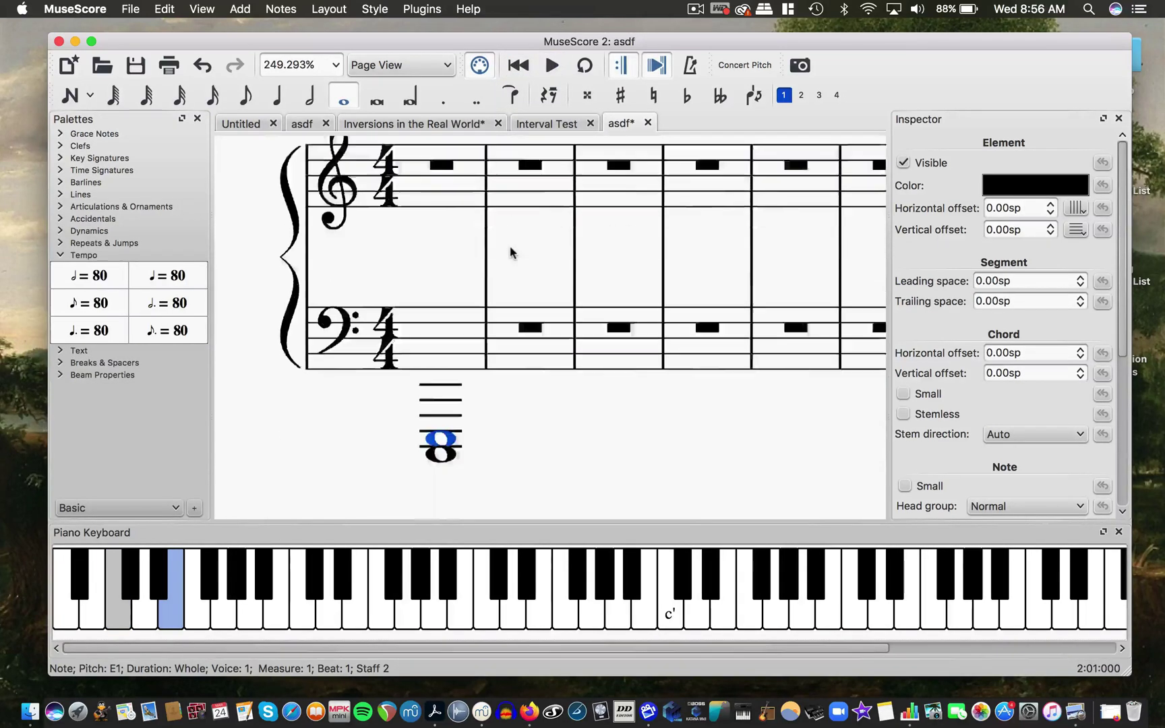
{"action": "scroll", "coordinate": [511, 253], "scroll_direction": "up", "scroll_amount": 10}
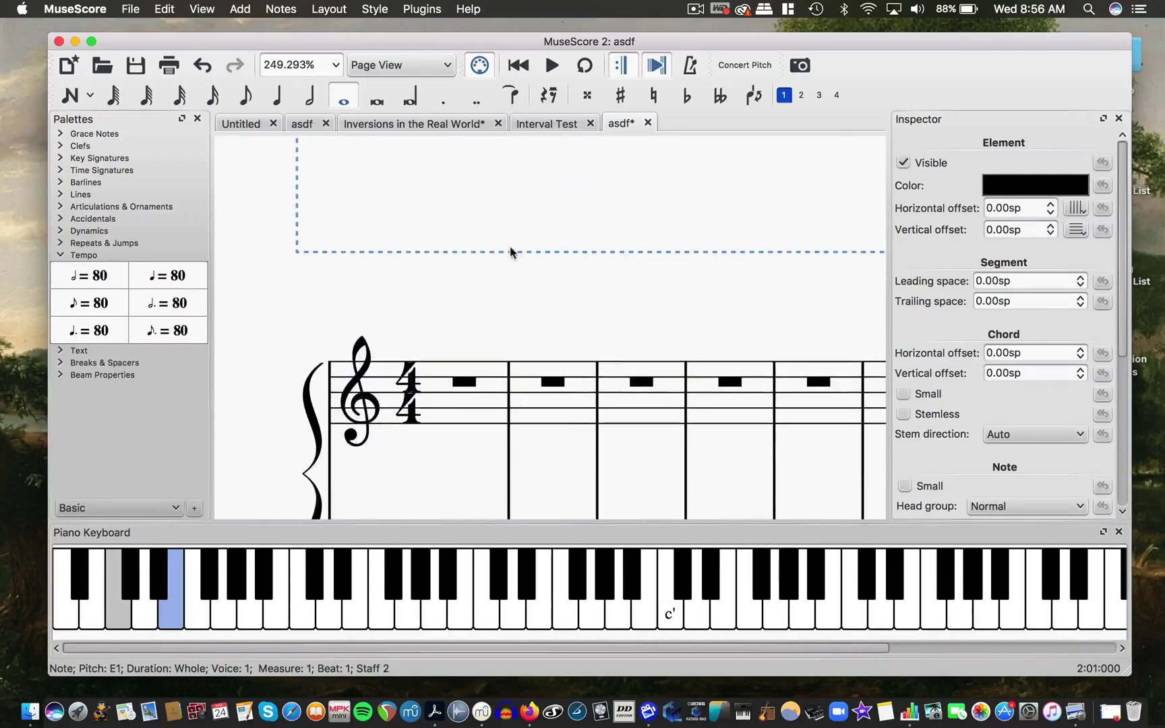
{"action": "scroll", "coordinate": [510, 246], "scroll_direction": "up", "scroll_amount": 3}
{"action": "scroll", "coordinate": [510, 246], "scroll_direction": "down", "scroll_amount": 6}
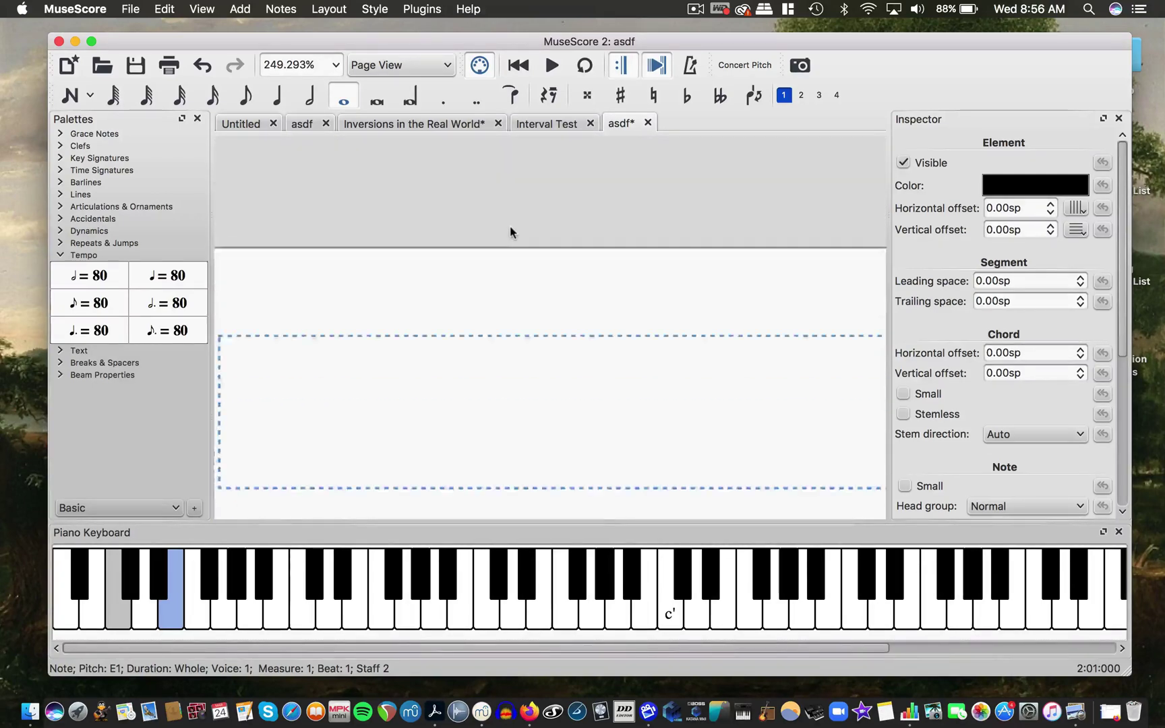
{"action": "scroll", "coordinate": [511, 233], "scroll_direction": "down", "scroll_amount": 2}
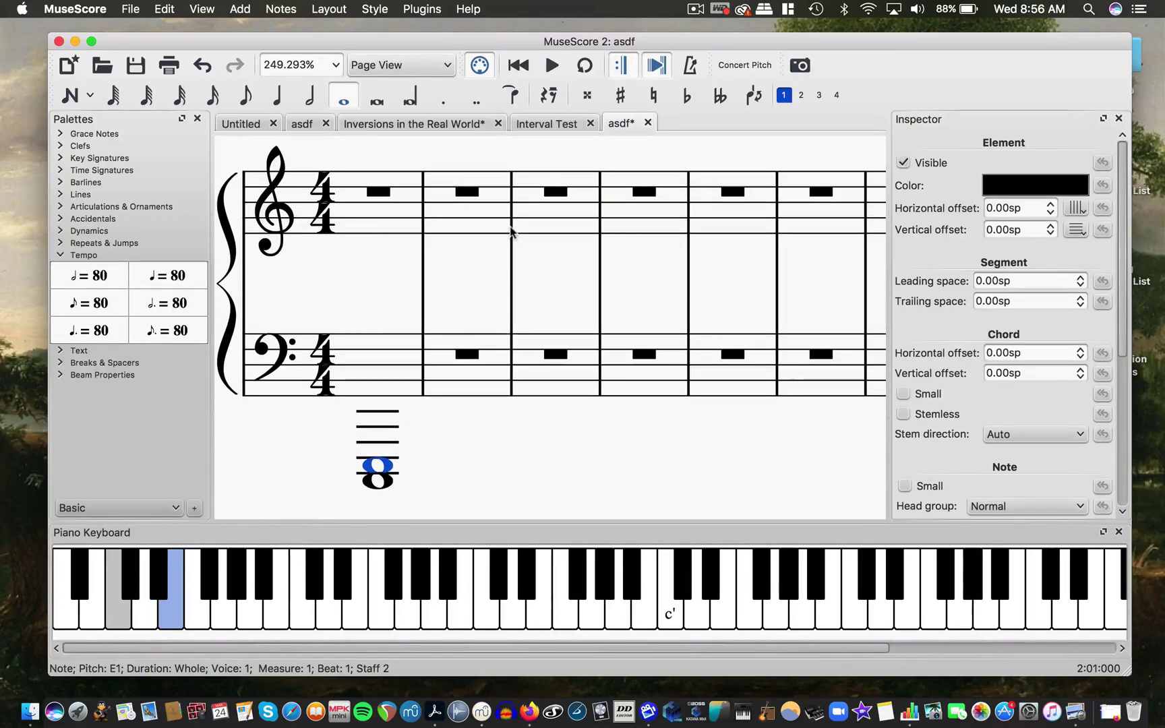
{"action": "scroll", "coordinate": [494, 257], "scroll_direction": "down", "scroll_amount": 5}
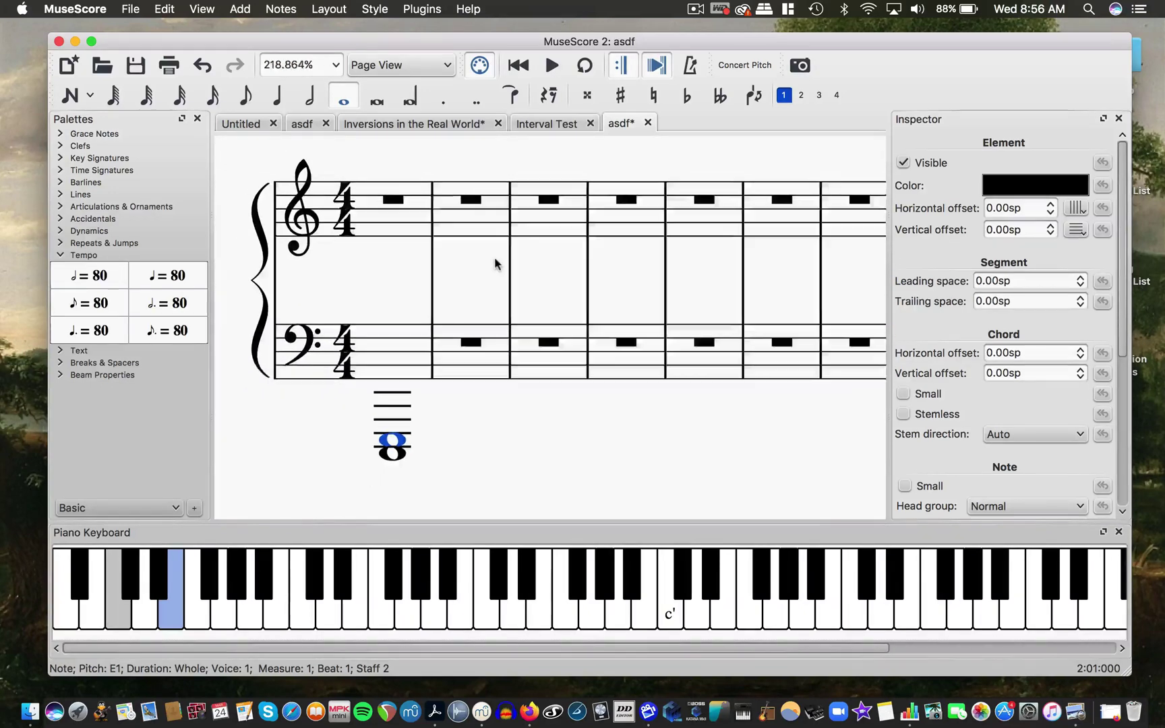